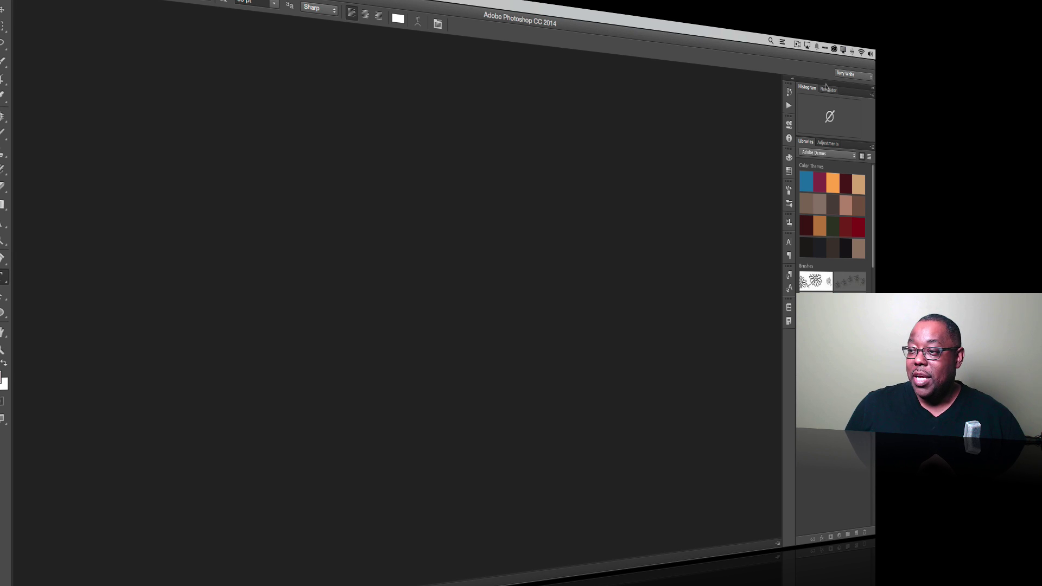
# Browse the Creative Cloud Assets (Files, Market) and end on the list of synced fonts.
pyautogui.click(834, 49)
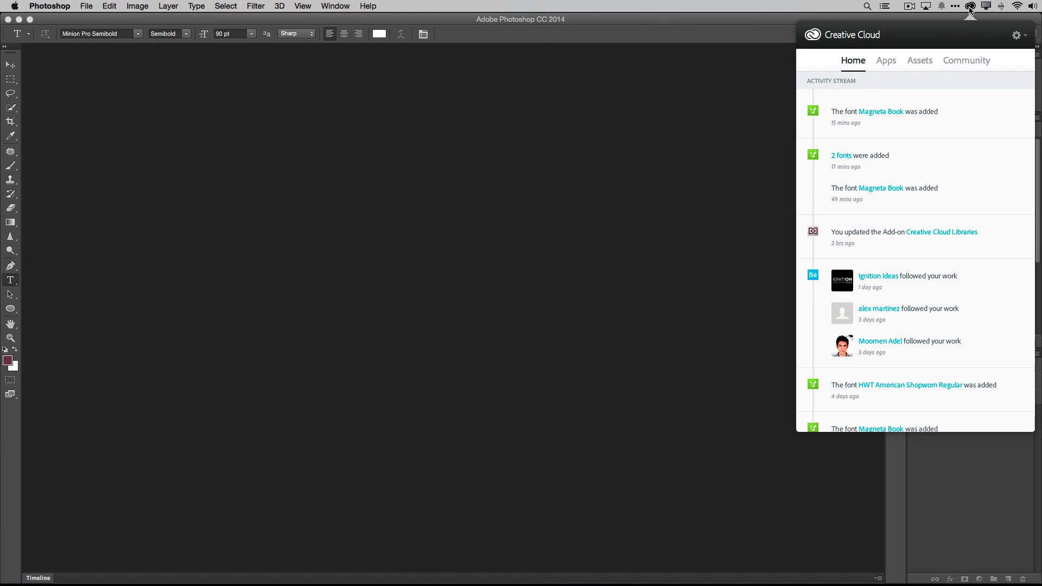
pyautogui.click(916, 64)
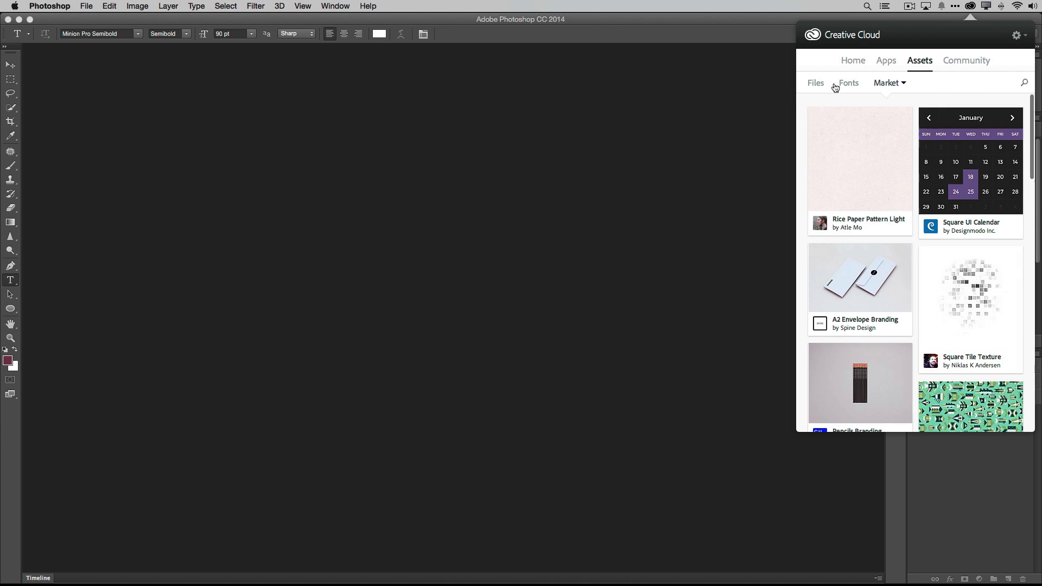
pyautogui.click(815, 83)
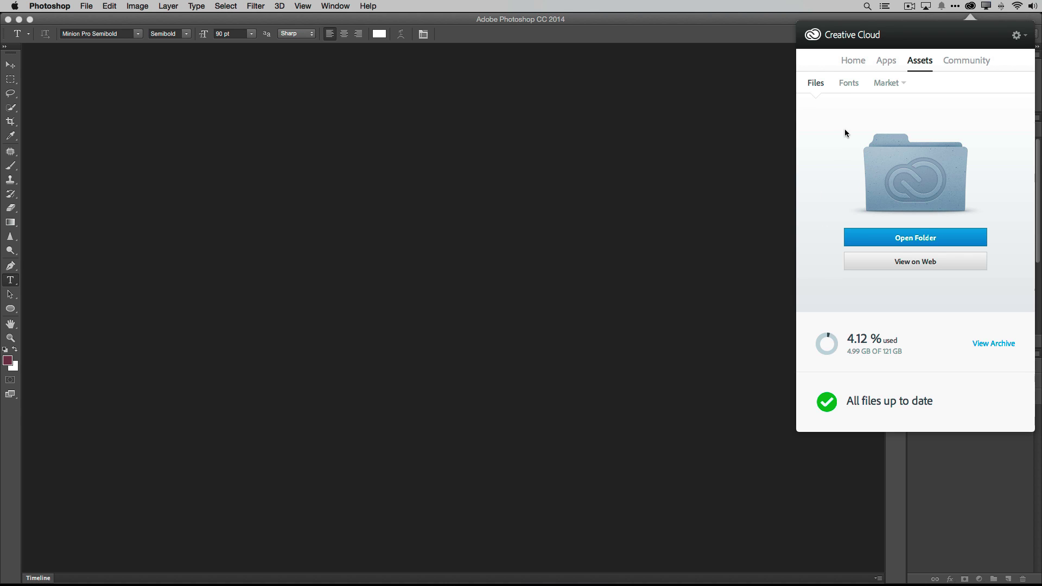
pyautogui.click(846, 84)
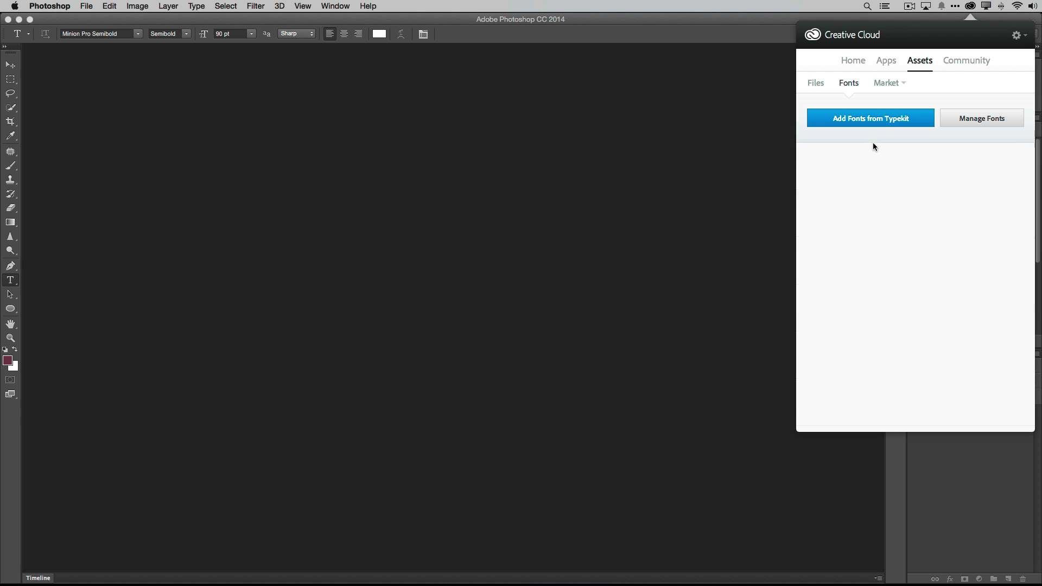
pyautogui.click(886, 83)
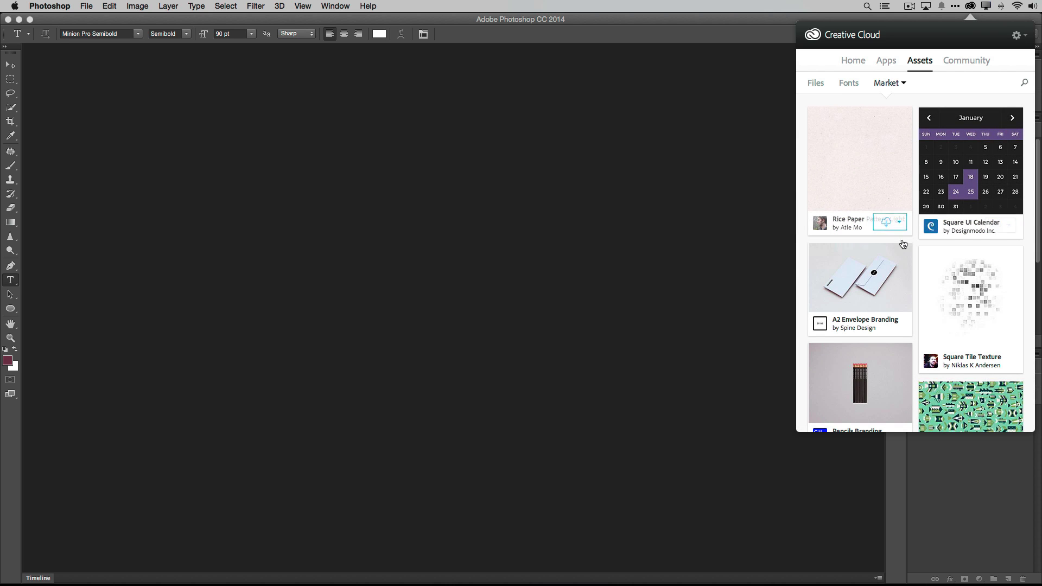
pyautogui.click(849, 87)
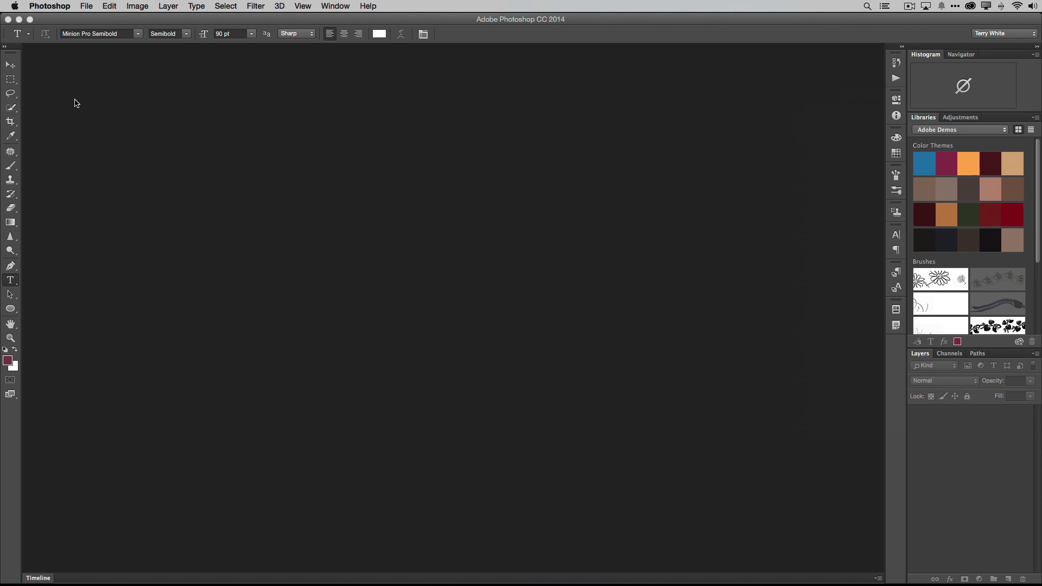
# Open artist_vimes.psd from recent files and resolve its missing Magneta Book font from Typekit.
pyautogui.click(86, 7)
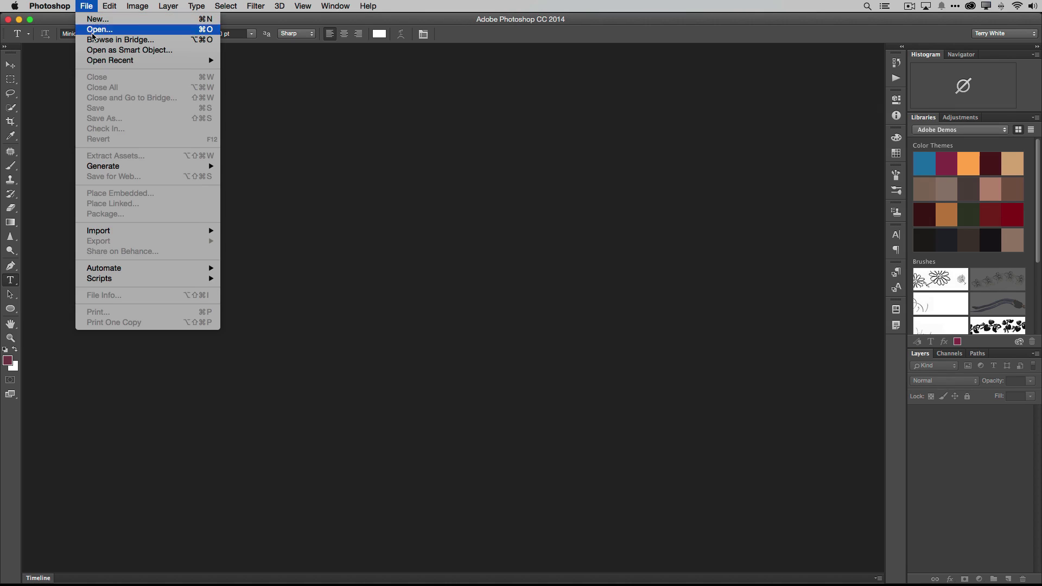
pyautogui.moveTo(110, 61)
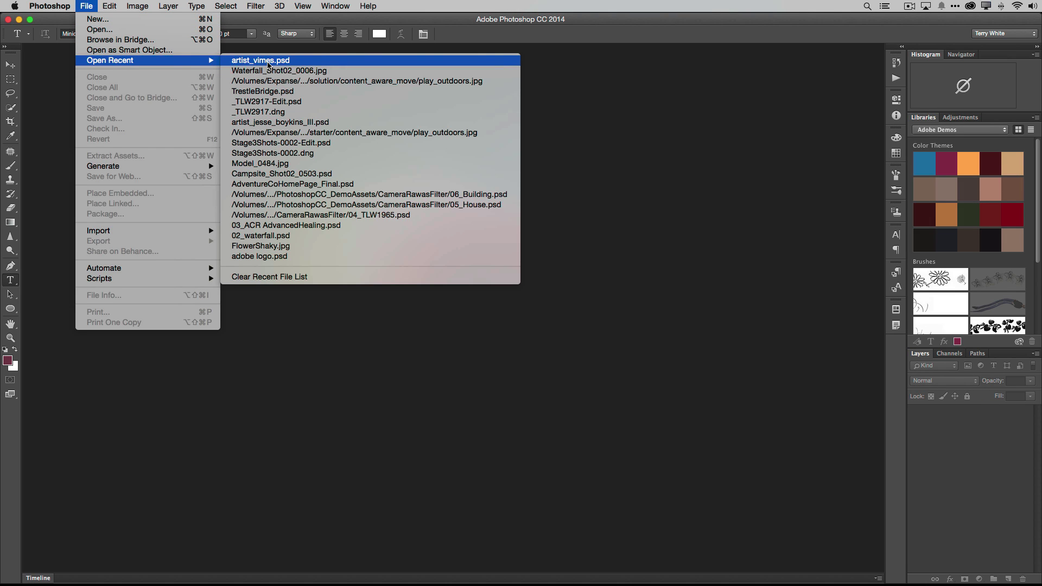
pyautogui.click(268, 64)
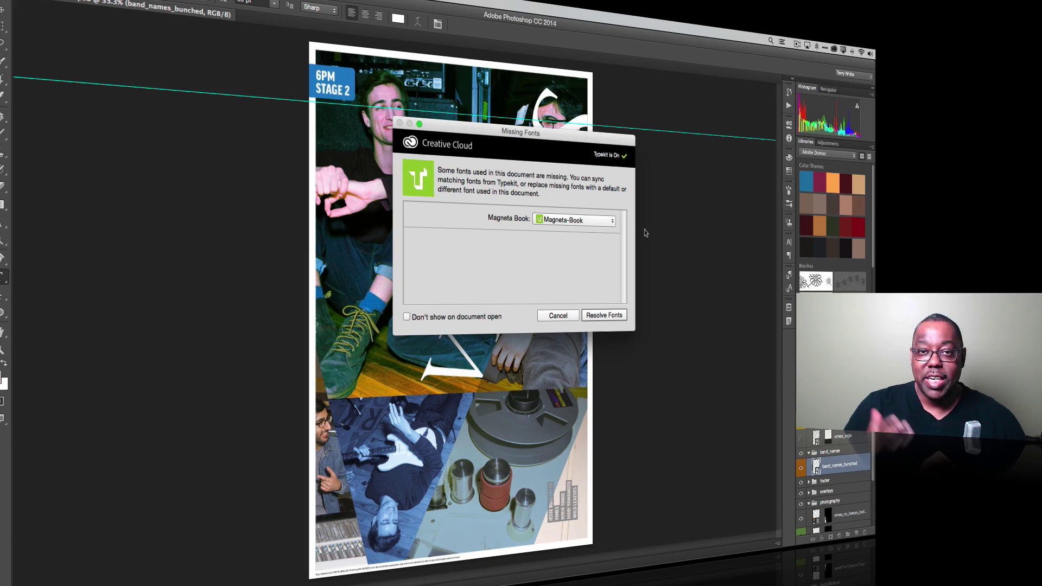
pyautogui.click(604, 317)
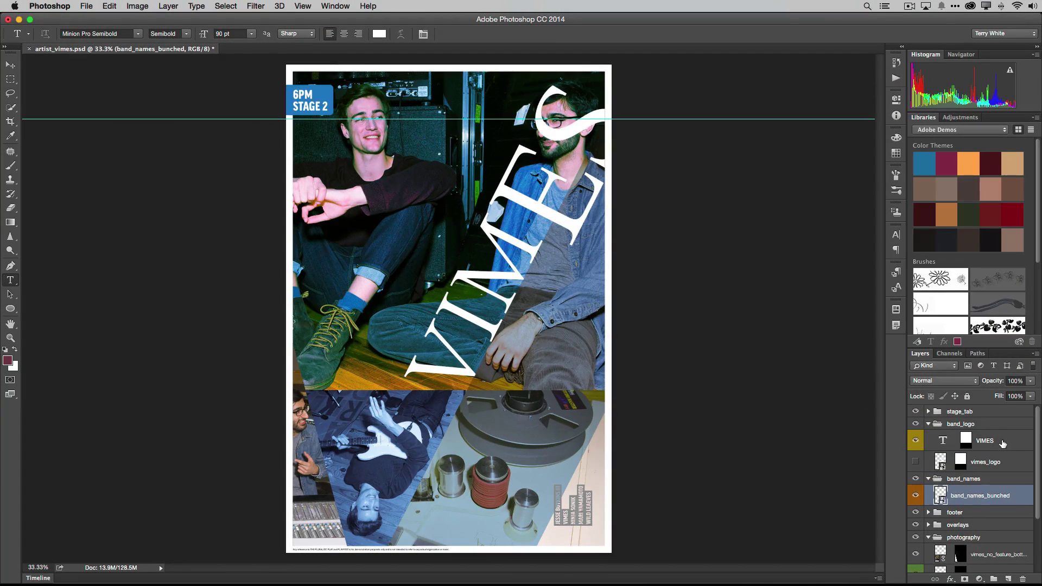
# Select the VIMES type layer and show its font family list.
pyautogui.click(1003, 444)
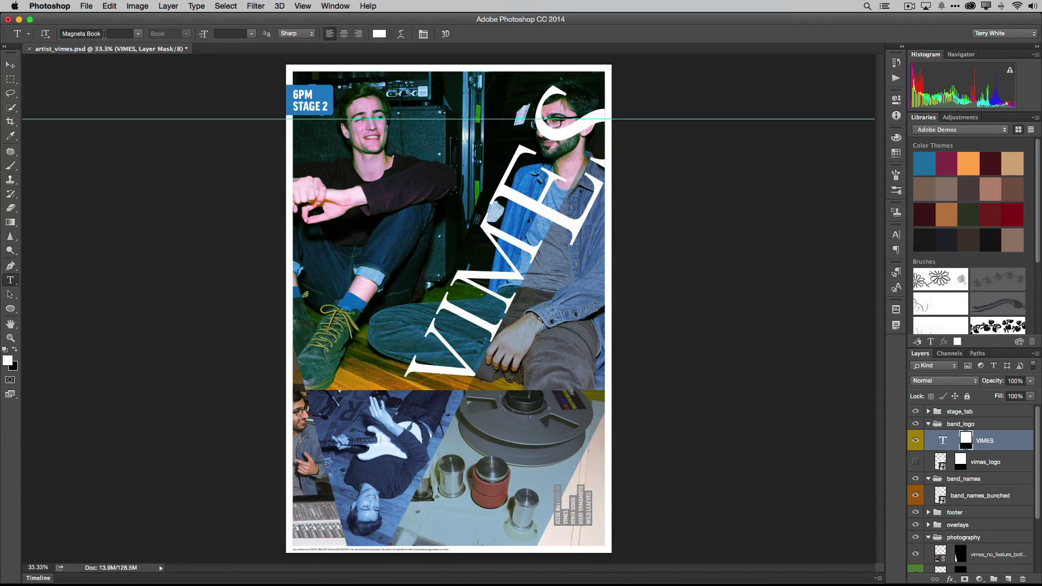
pyautogui.click(139, 35)
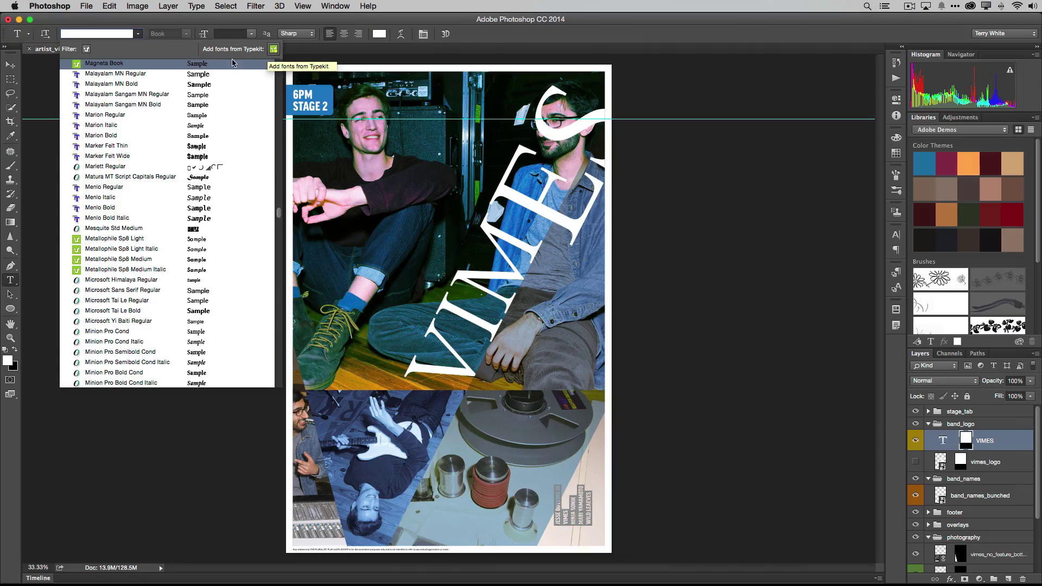
# Filter the font list to show only Typekit fonts.
pyautogui.click(86, 49)
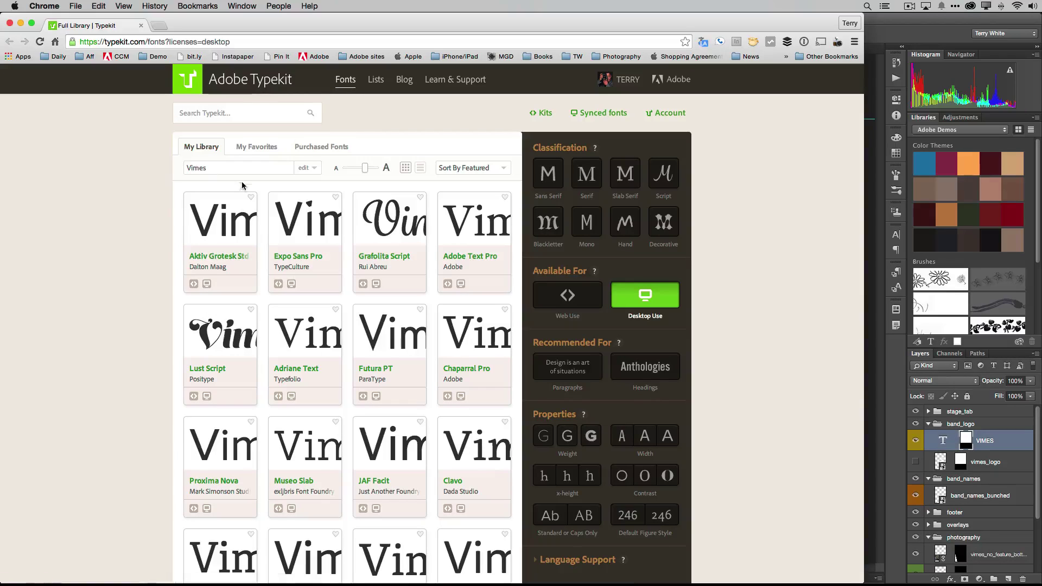
pyautogui.moveTo(241, 244)
pyautogui.click(167, 165)
pyautogui.press('super+a')
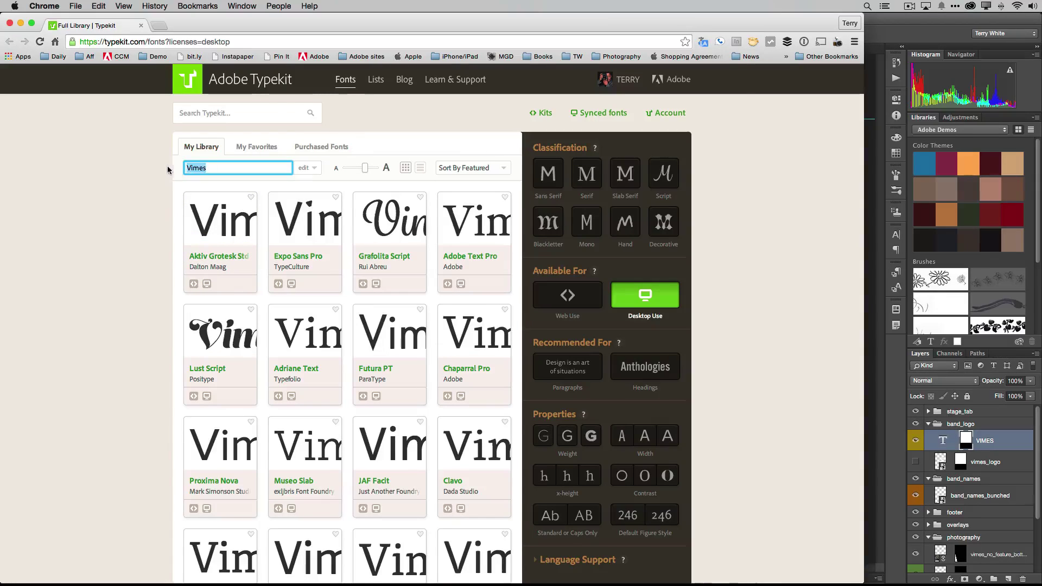
pyautogui.write('Photo')
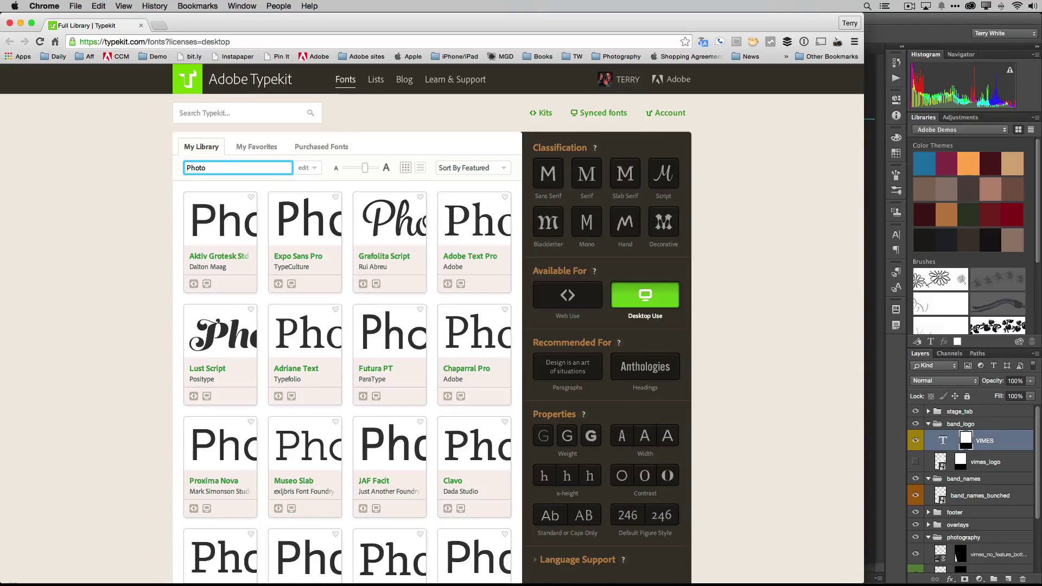
pyautogui.moveTo(206, 168); pyautogui.dragTo(164, 159)
pyautogui.write('Vimes')
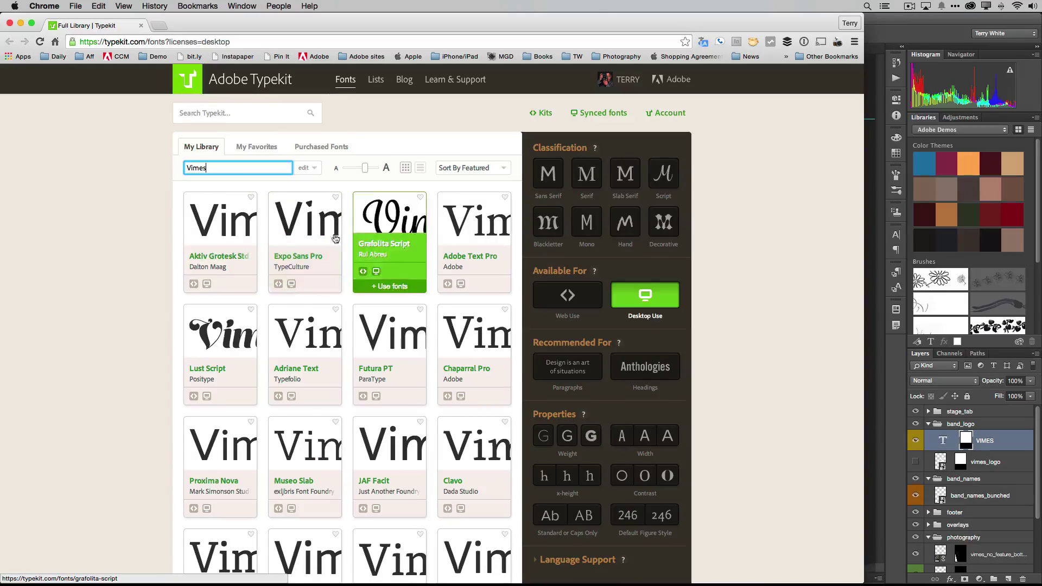
pyautogui.moveTo(202, 344)
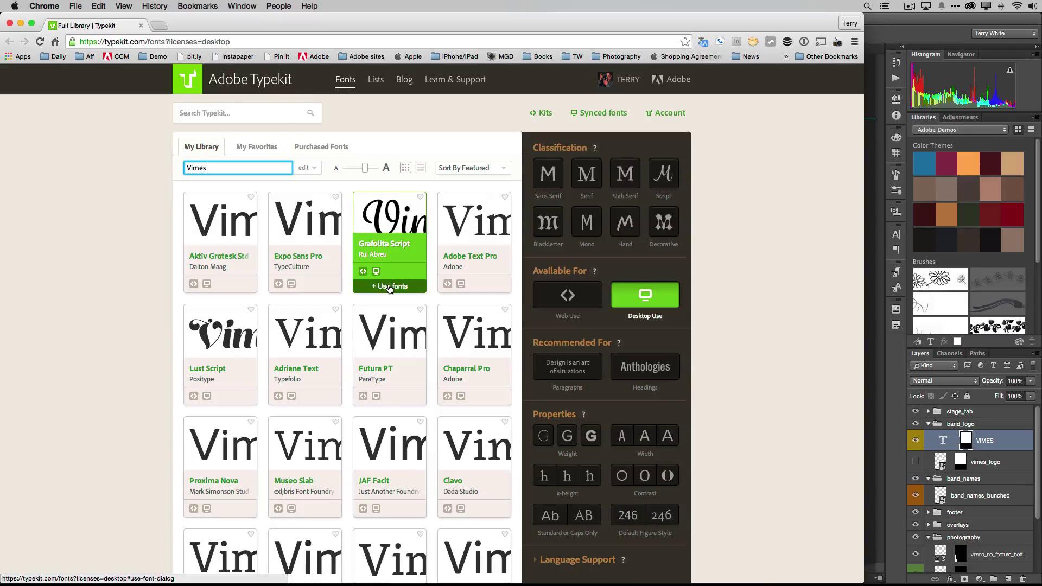
# Sync Grafolita Script to the desktop and confirm Lust Script is already synced.
pyautogui.click(389, 287)
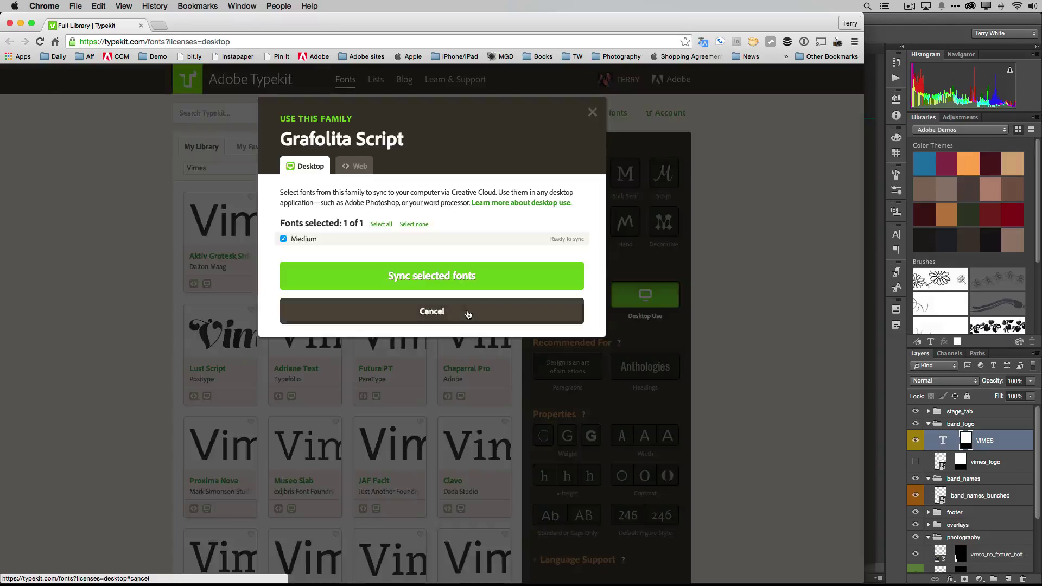
pyautogui.click(435, 276)
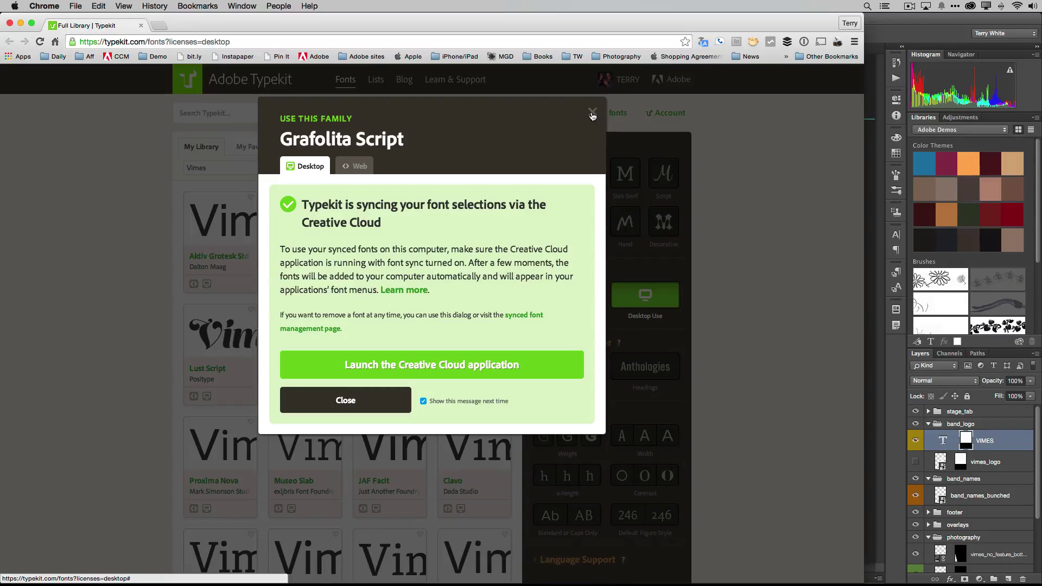
pyautogui.click(592, 115)
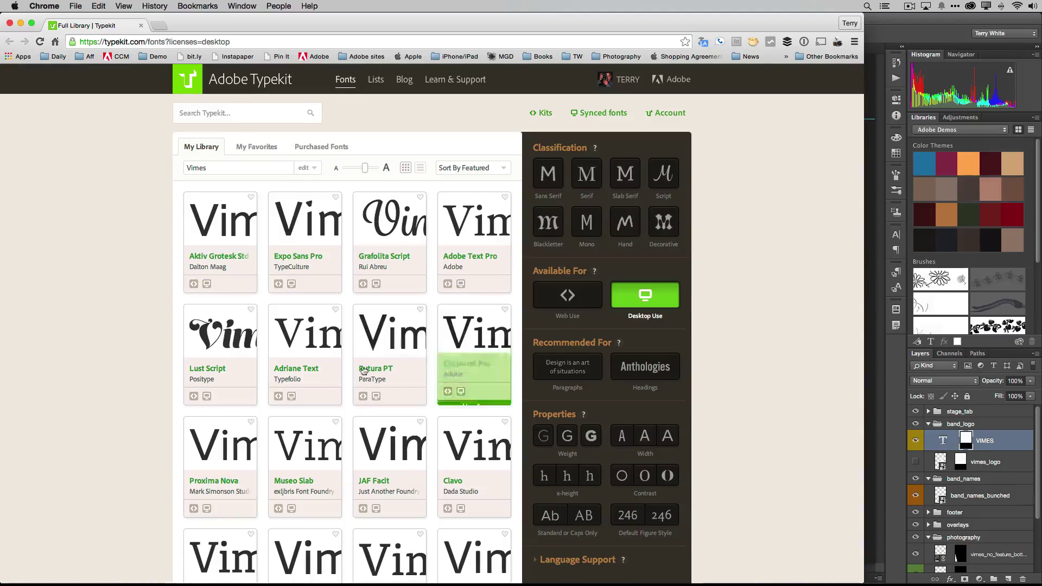
pyautogui.click(222, 398)
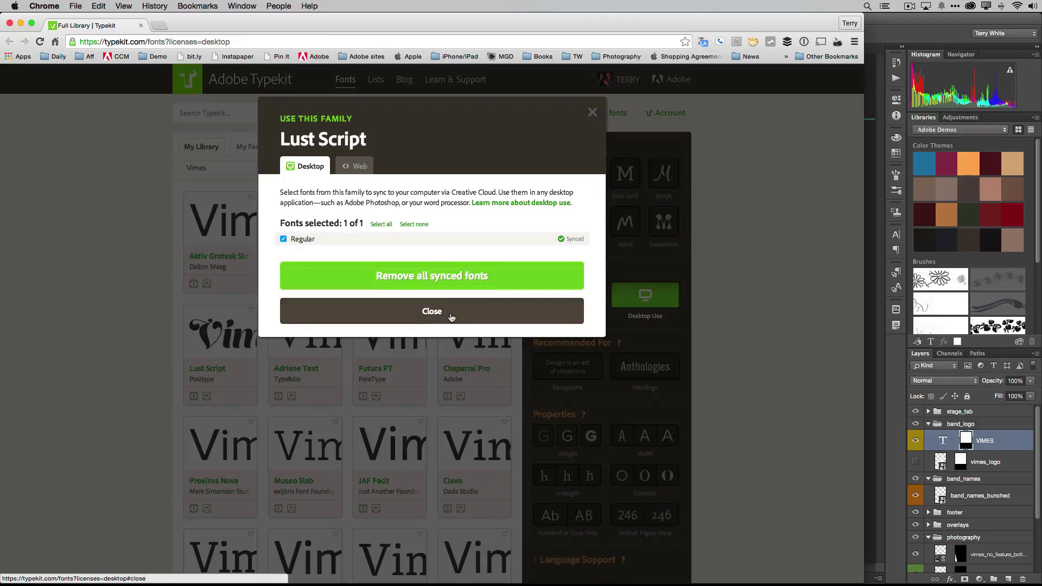
pyautogui.click(450, 316)
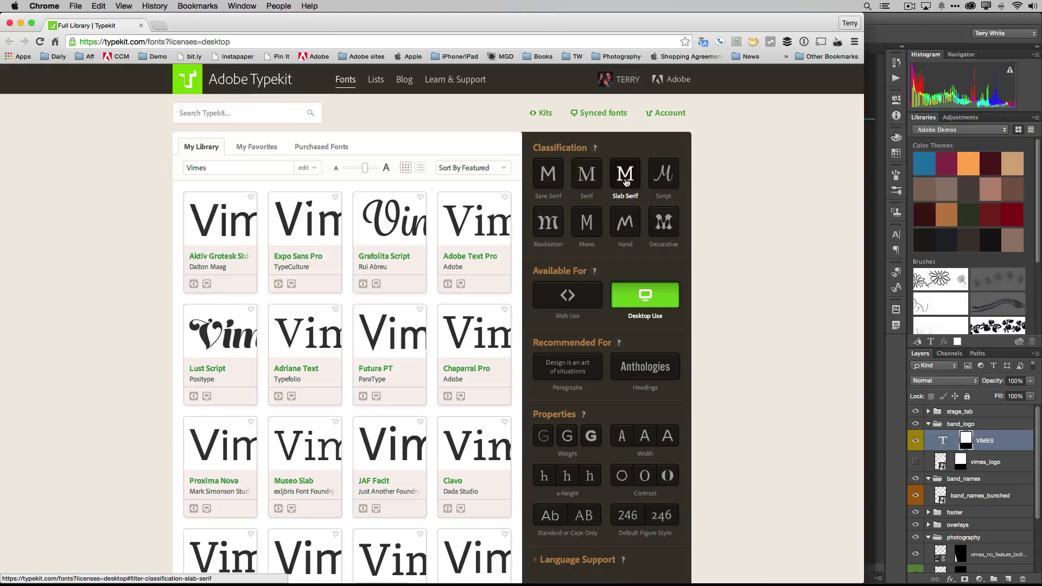
# Try the Script and Serif classifications, then filter the library to Sans Serif fonts.
pyautogui.click(655, 181)
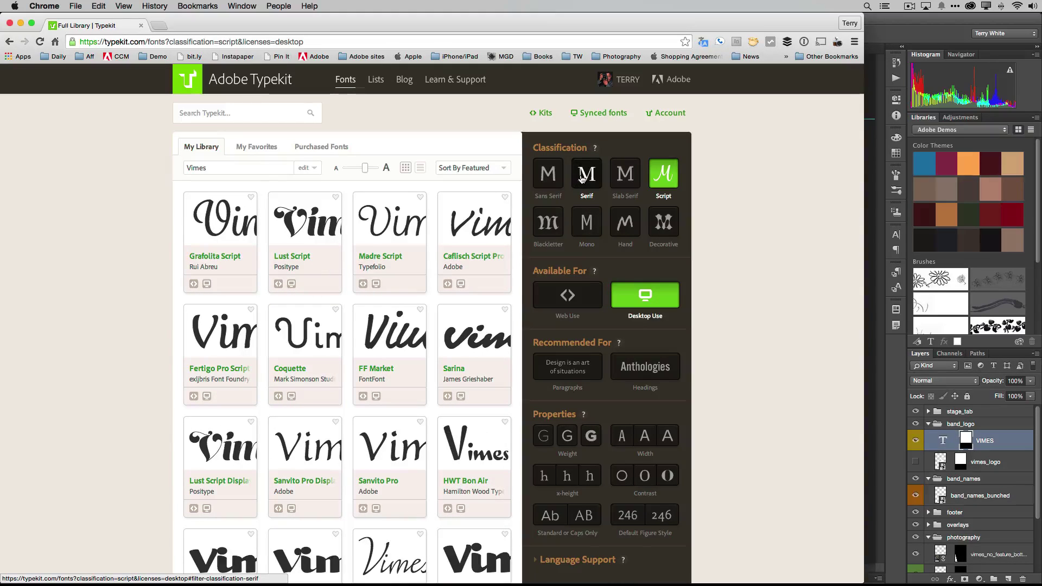
pyautogui.click(587, 179)
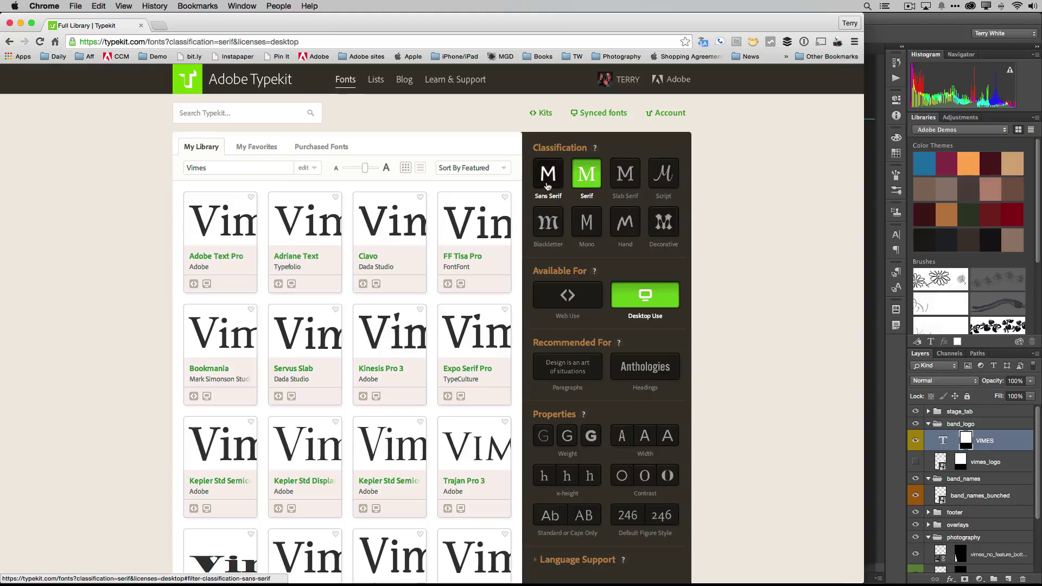
pyautogui.click(548, 173)
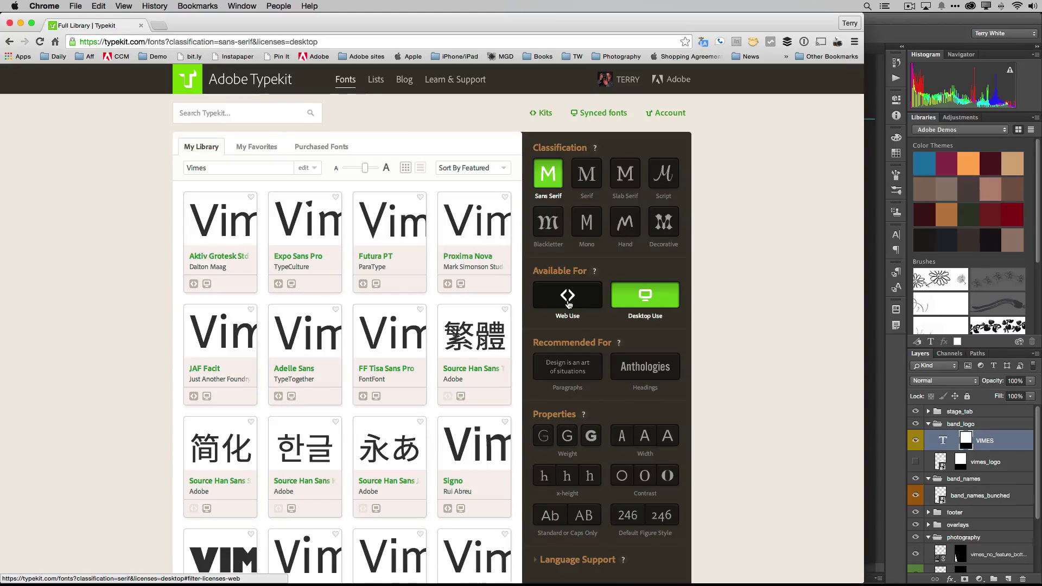
# Sync the four Expo Sans Pro styles to the desktop and dismiss the confirmation.
pyautogui.moveTo(293, 274)
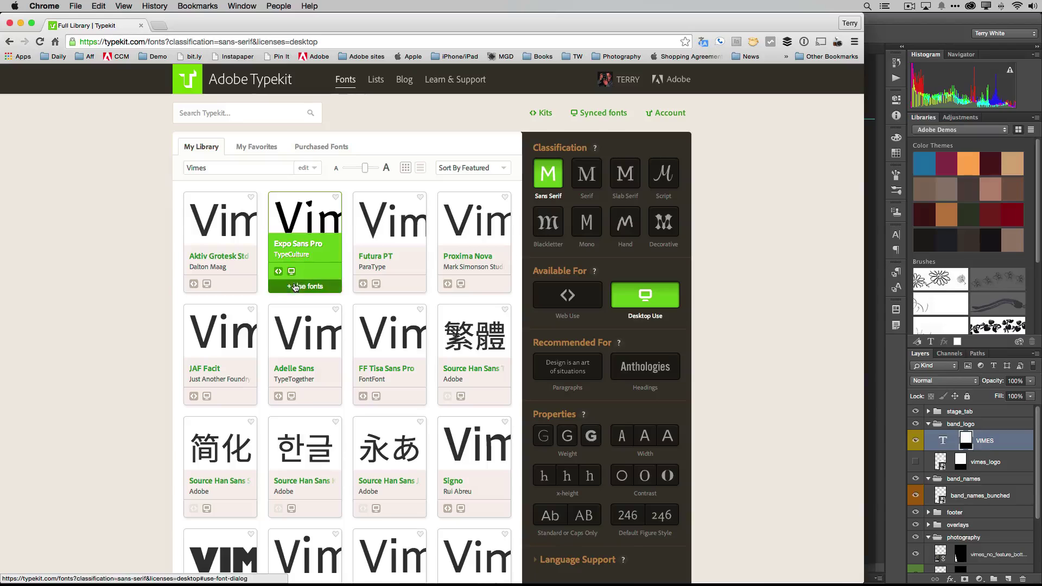
pyautogui.click(300, 286)
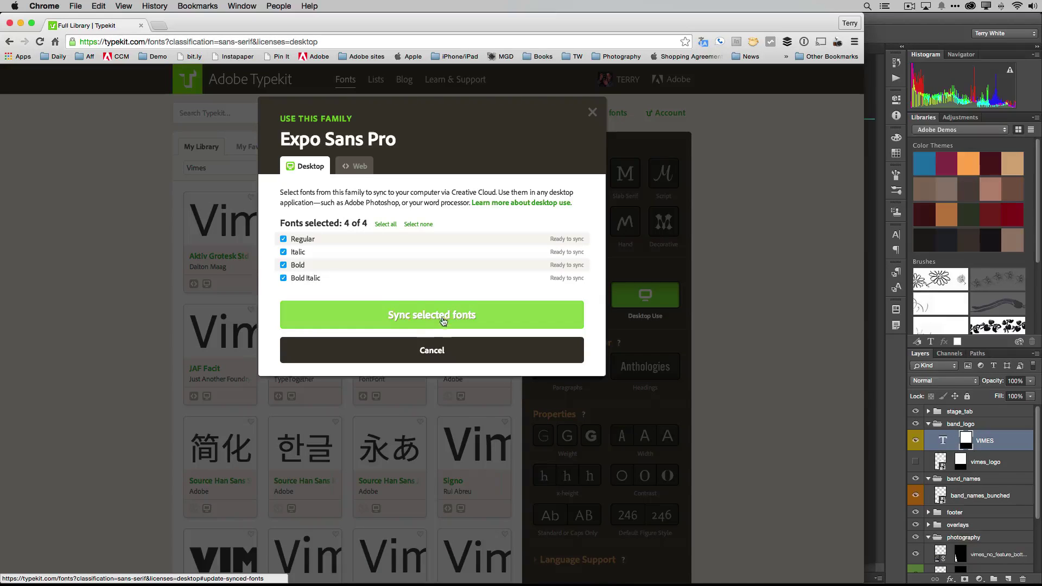
pyautogui.click(442, 321)
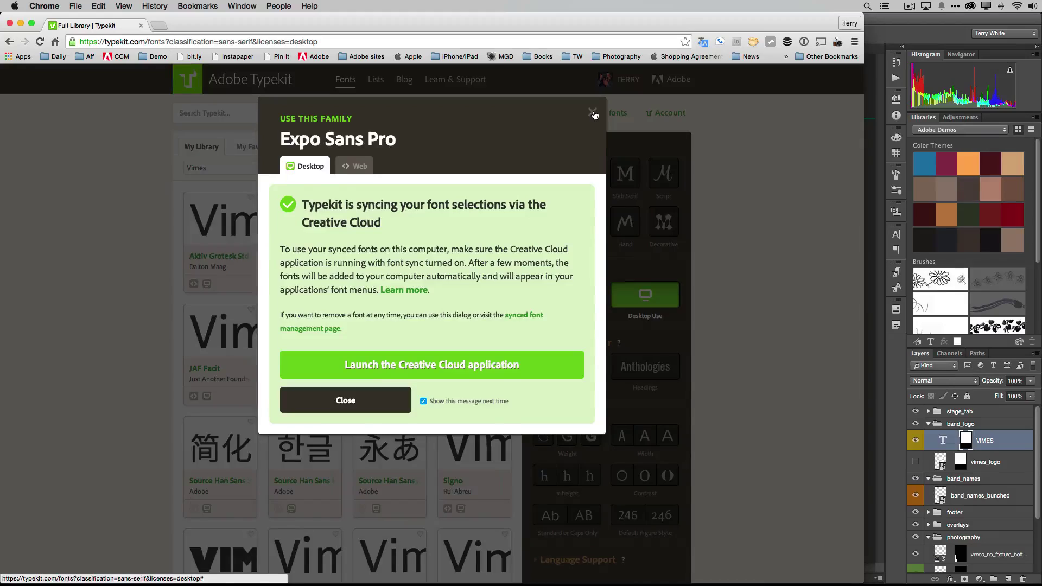
pyautogui.click(594, 113)
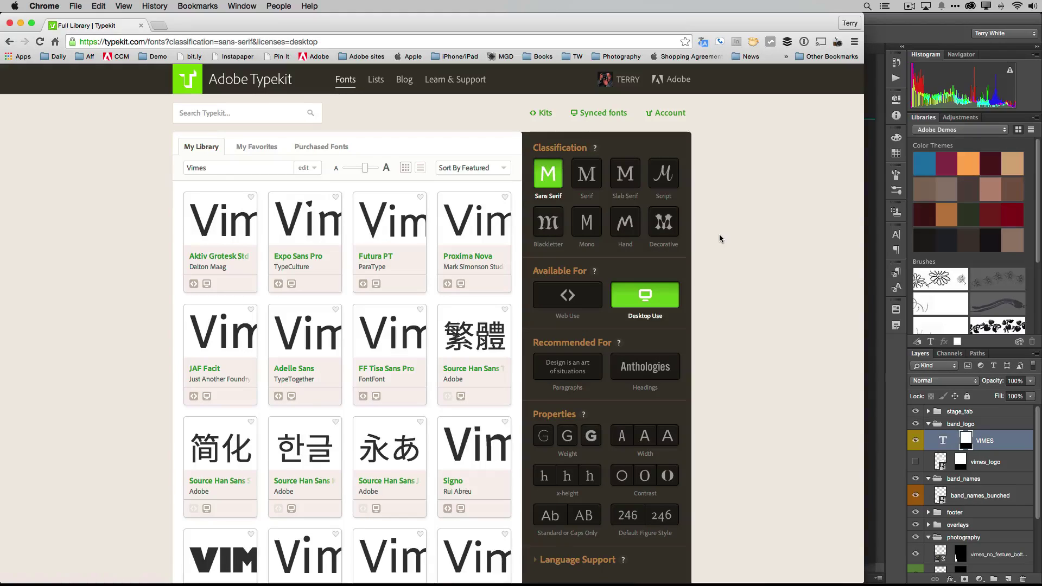
# Back in Photoshop, scroll the font family list for the new Typekit fonts, then close it.
pyautogui.press('super+Tab')
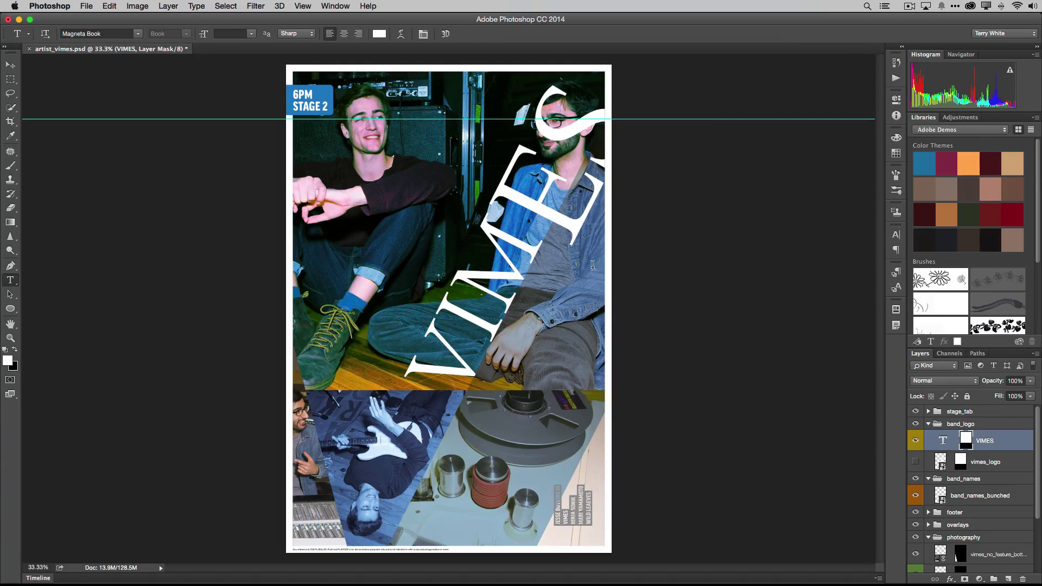
pyautogui.click(137, 34)
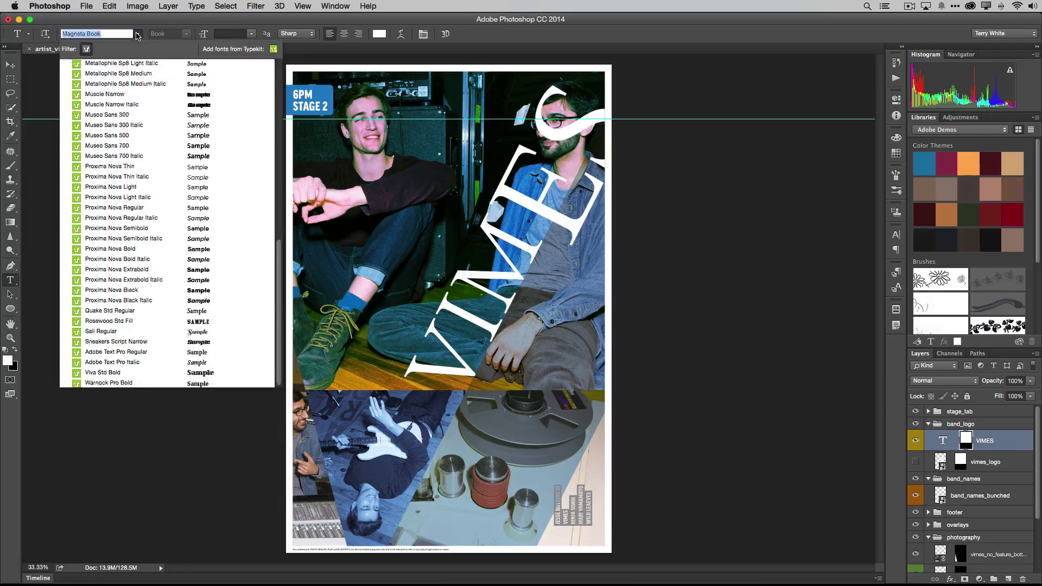
pyautogui.scroll(15, 137, 92)
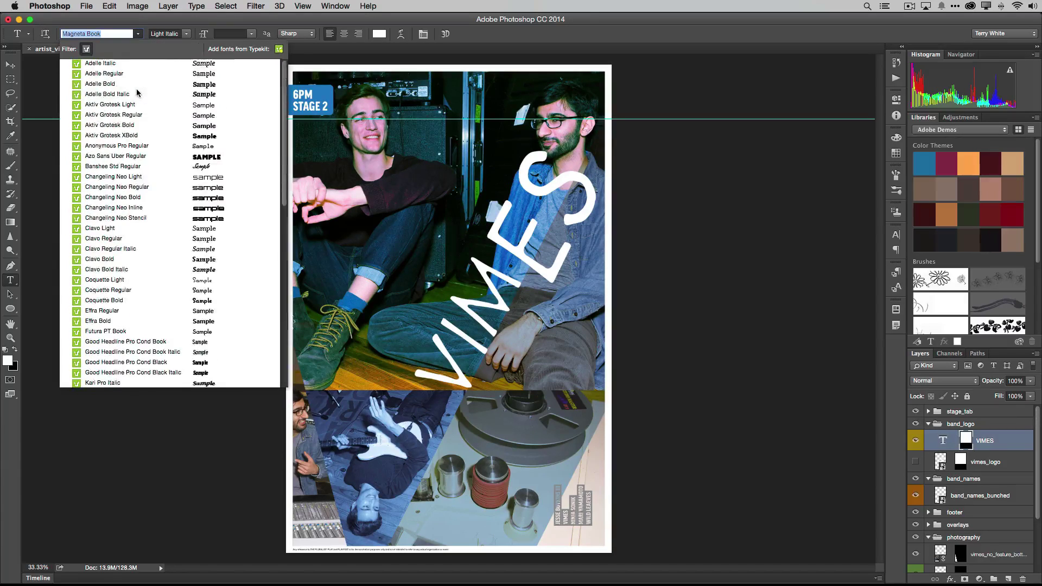
pyautogui.scroll(-3, 137, 92)
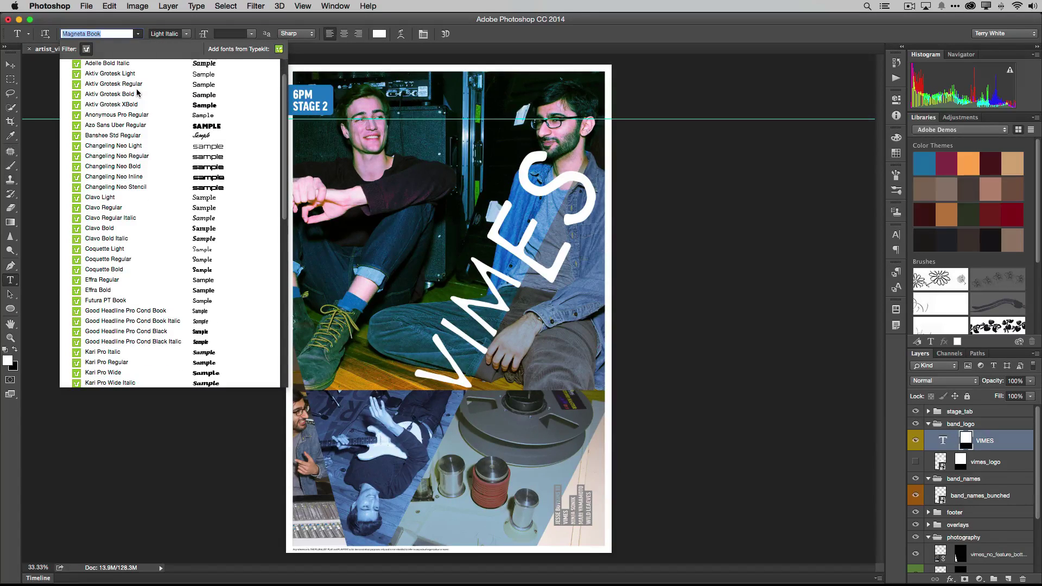
pyautogui.click(174, 433)
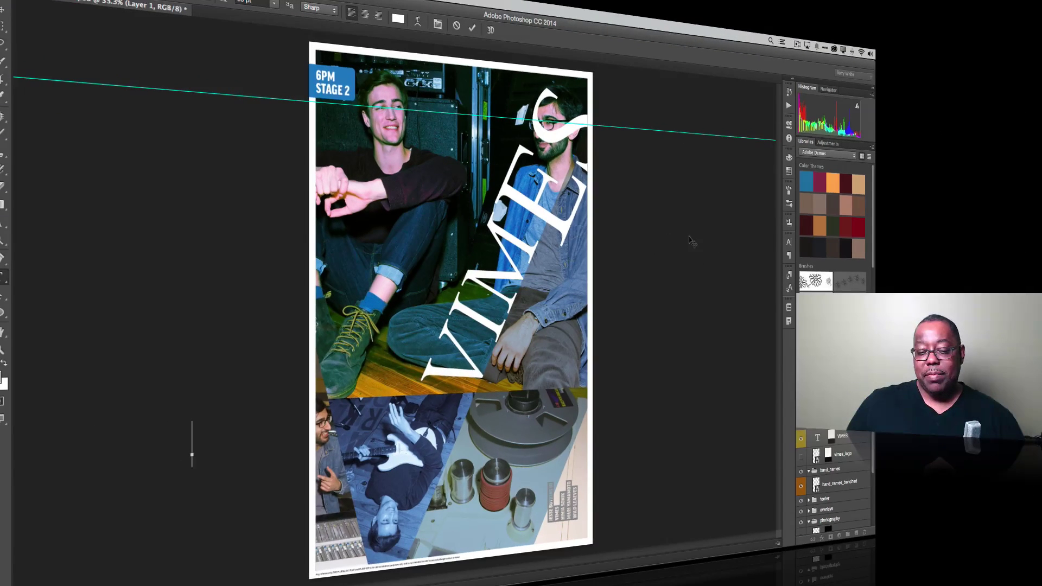
# Select the Move tool, then switch from Photoshop to Adobe Muse.
pyautogui.click(3, 10)
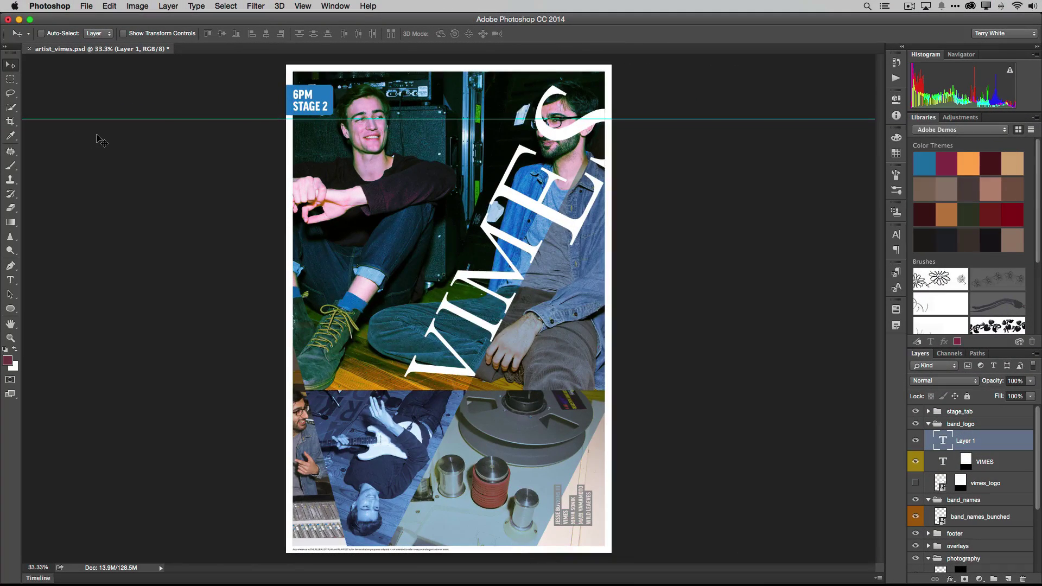
pyautogui.press('super+Tab')
pyautogui.press('super+Tab')
pyautogui.press('super+Tab')
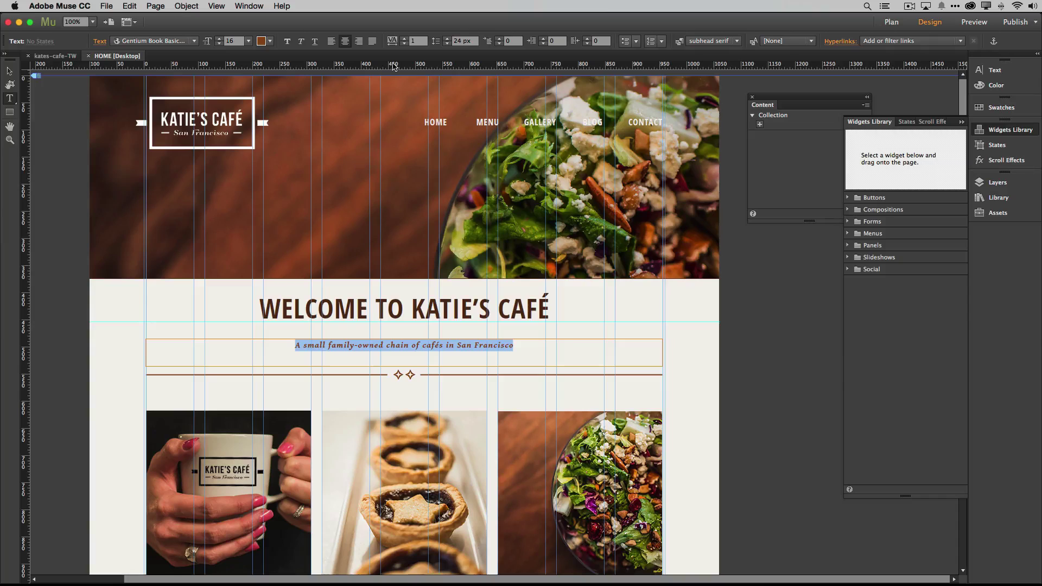
# Add the Parisienne script font to the site's fonts via Add Web Fonts.
pyautogui.click(193, 41)
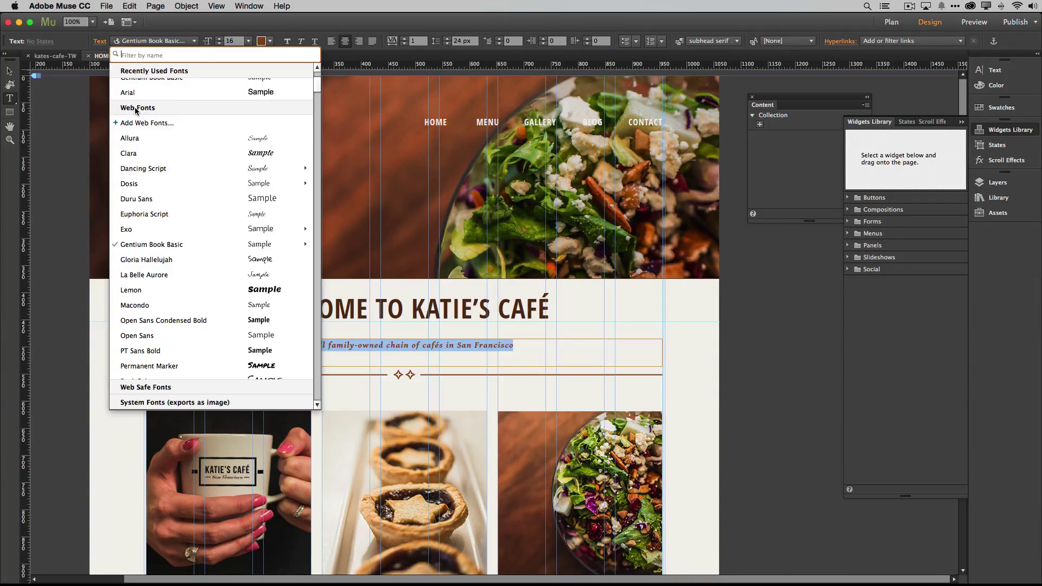
pyautogui.click(140, 124)
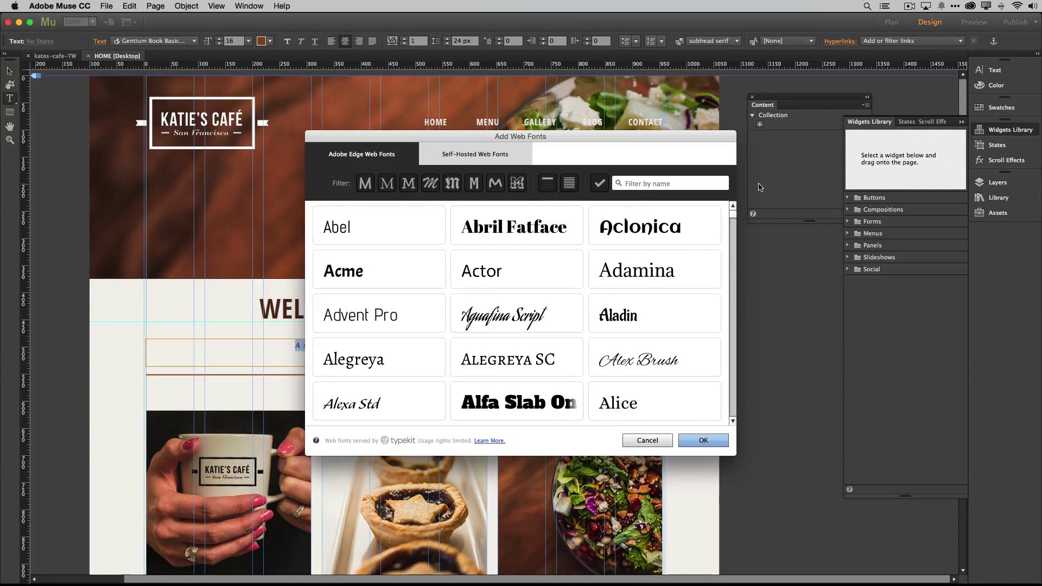
pyautogui.moveTo(734, 220); pyautogui.dragTo(740, 346)
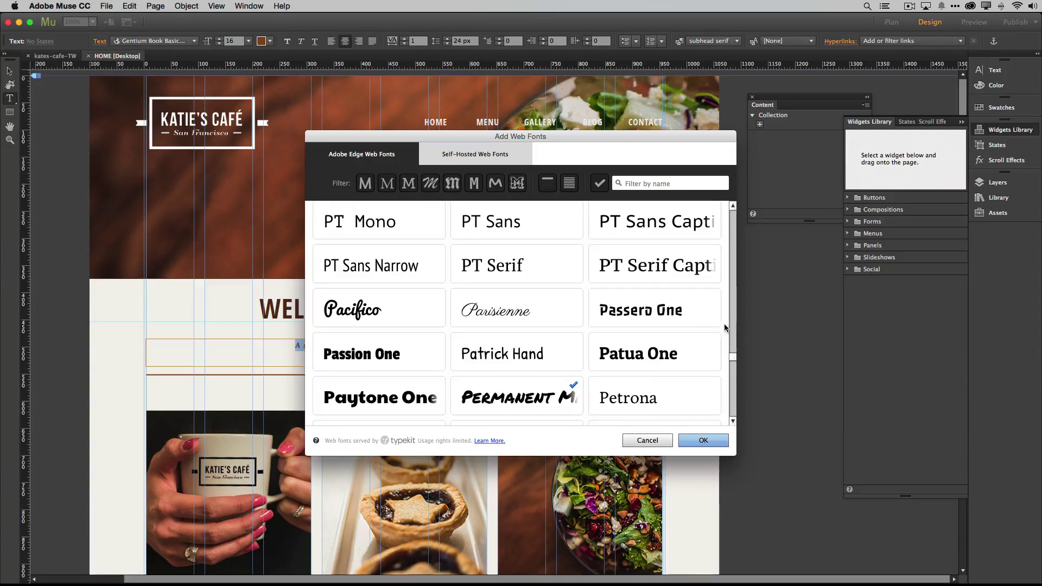
pyautogui.click(510, 316)
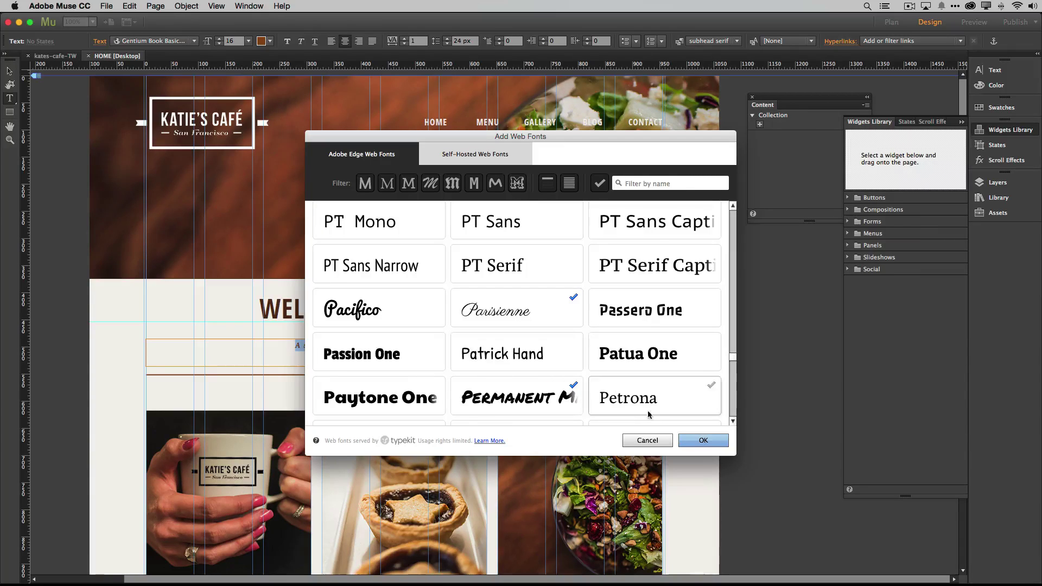
pyautogui.click(688, 440)
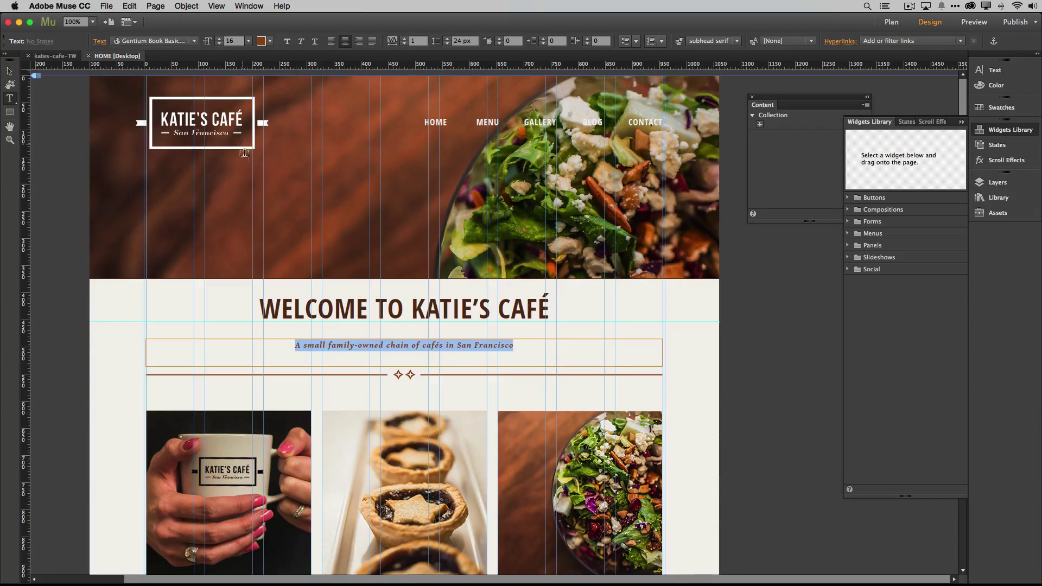
# Change the Katie's Café tagline font to Parisienne and its size to 22 pt.
pyautogui.click(158, 42)
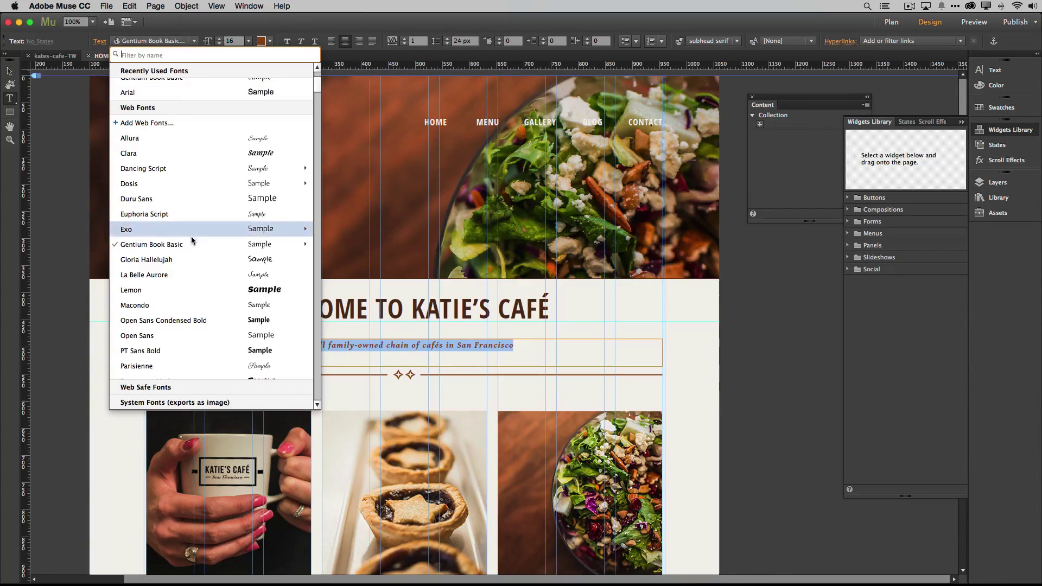
pyautogui.scroll(-2, 191, 236)
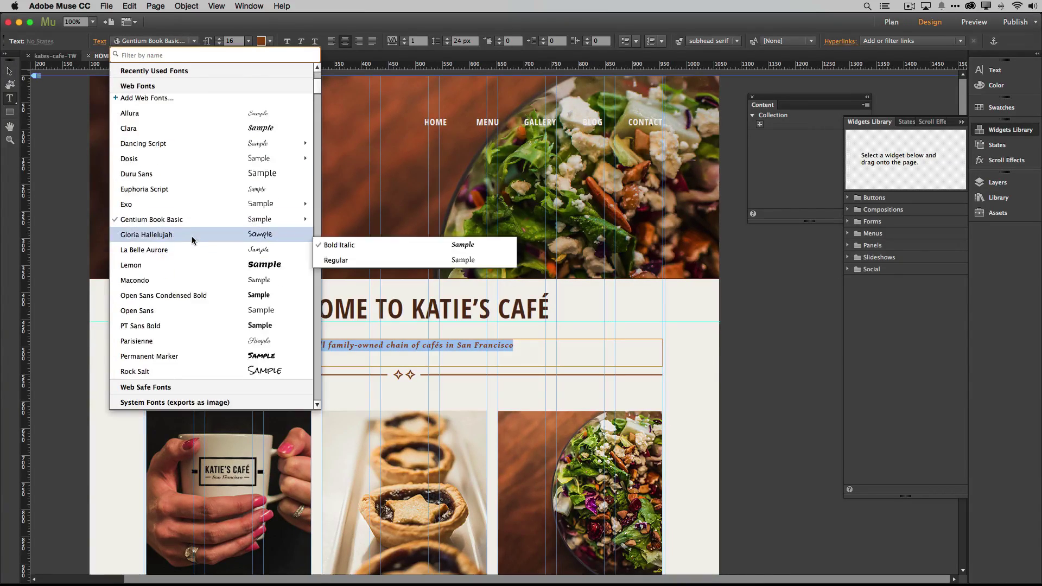
pyautogui.click(175, 336)
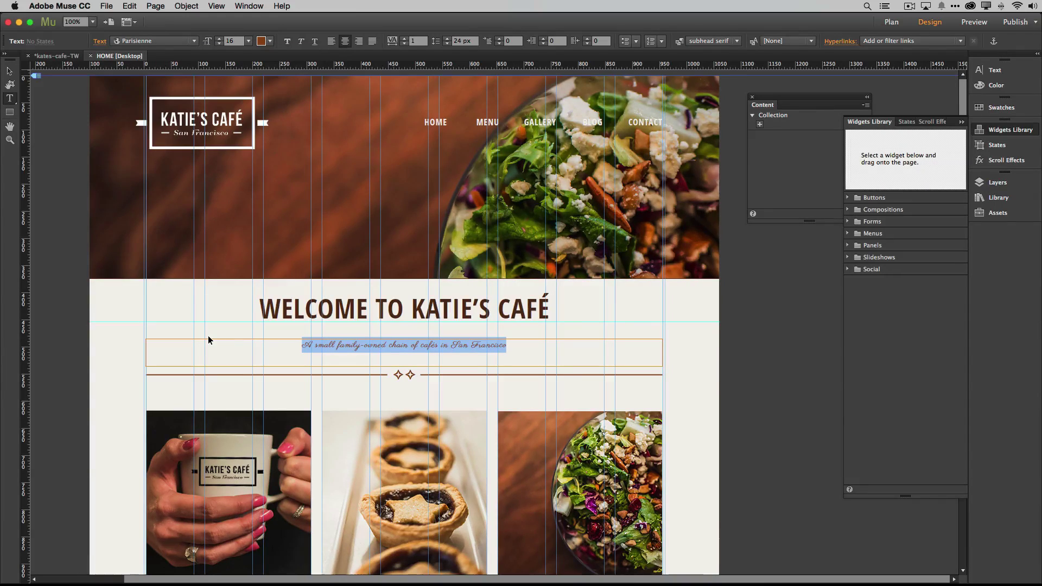
pyautogui.press('super+shift+period')
pyautogui.press('super+shift+period')
pyautogui.press('super+shift+period')
pyautogui.press('super+shift+period')
pyautogui.press('super+shift+period')
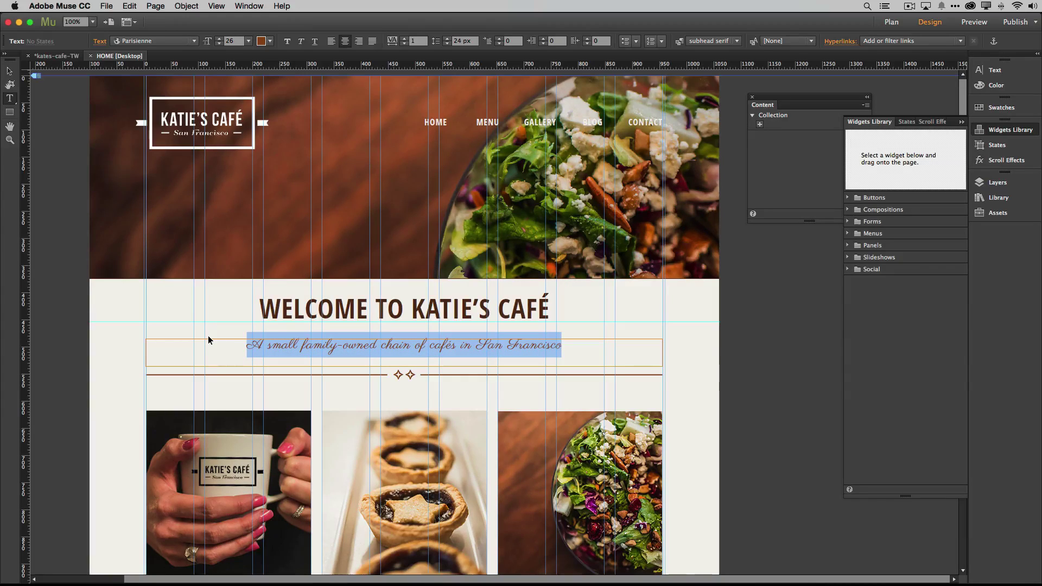
pyautogui.press('super+shift+comma')
pyautogui.press('super+shift+comma')
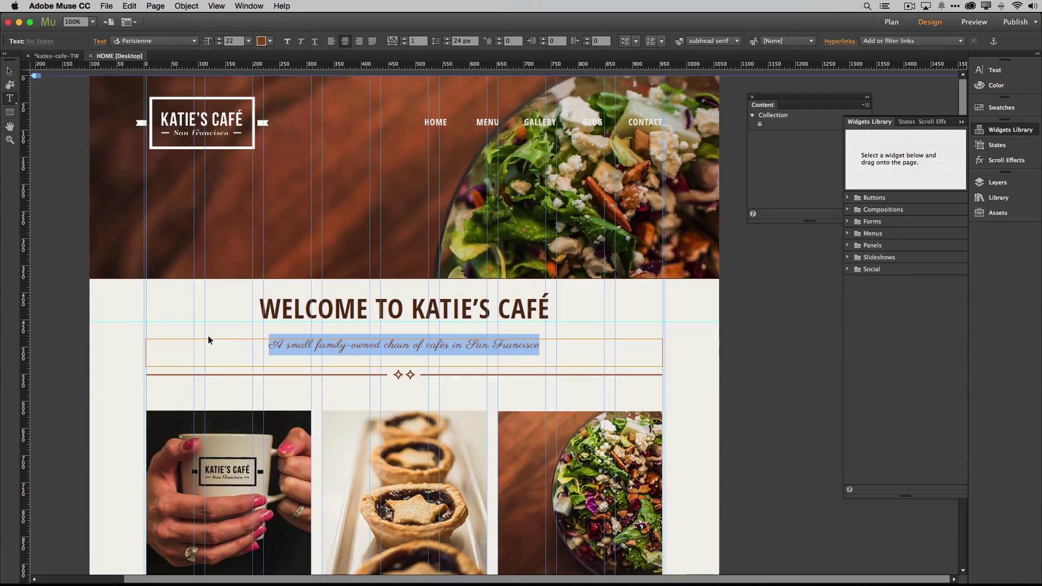
pyautogui.click(357, 353)
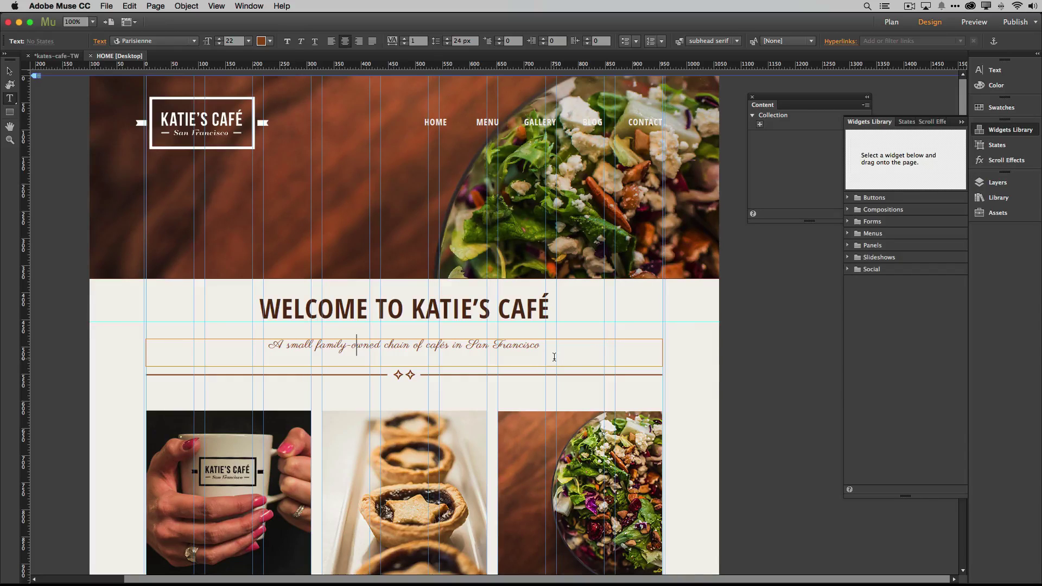
pyautogui.click(106, 6)
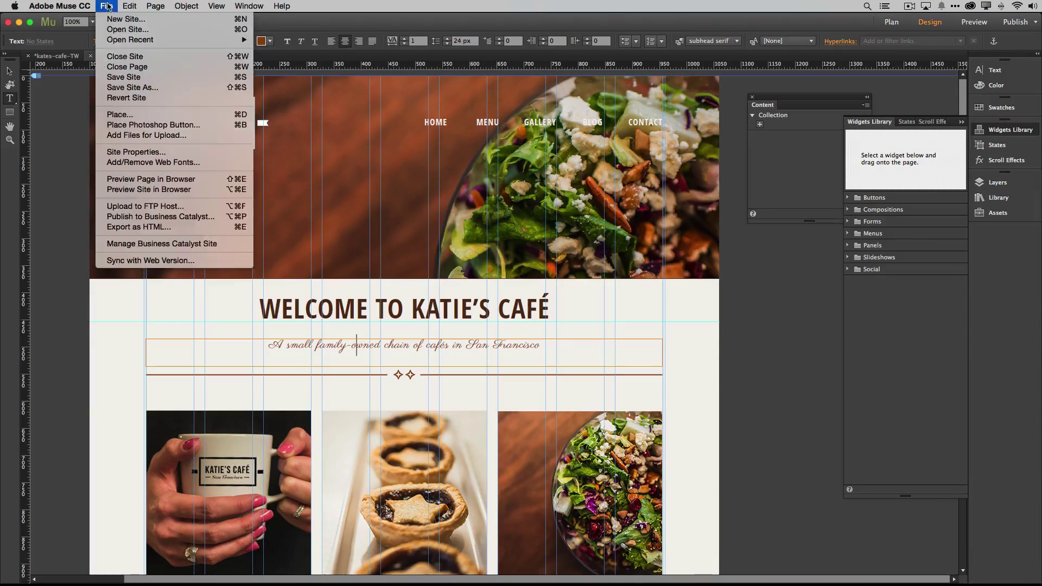
# Preview the page in Chrome and select the words 'owned chain' to confirm live web text.
pyautogui.click(154, 180)
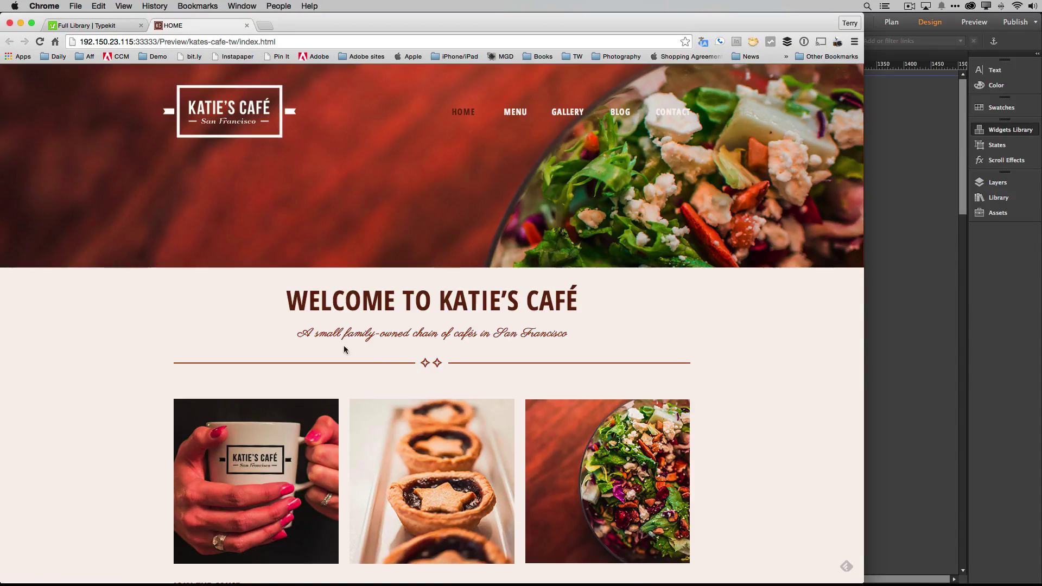
pyautogui.moveTo(385, 334); pyautogui.dragTo(441, 333)
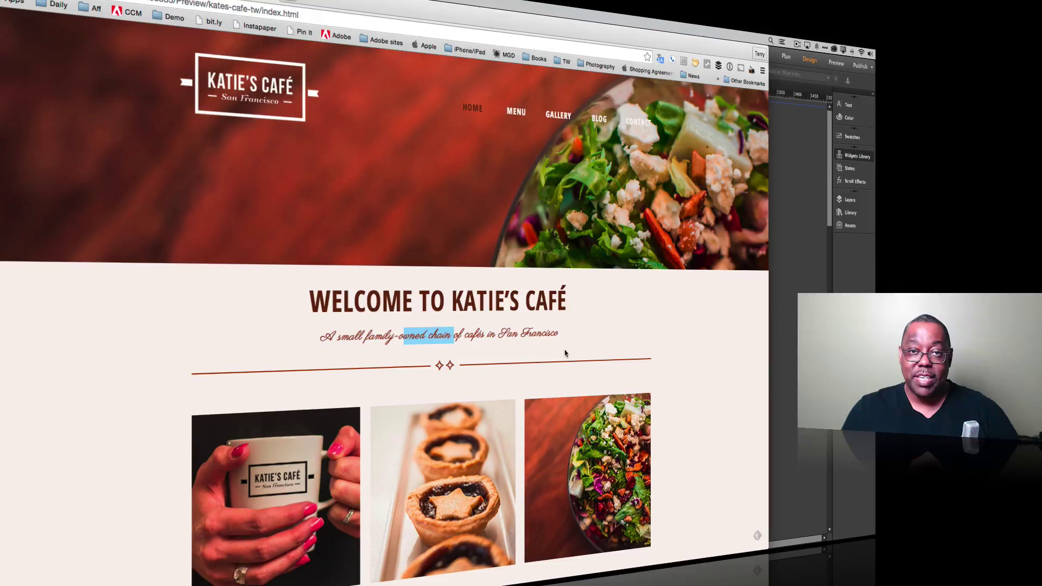
# Back in Photoshop, add a new layer named Graphic above the stage_tab group.
pyautogui.press('super+Tab')
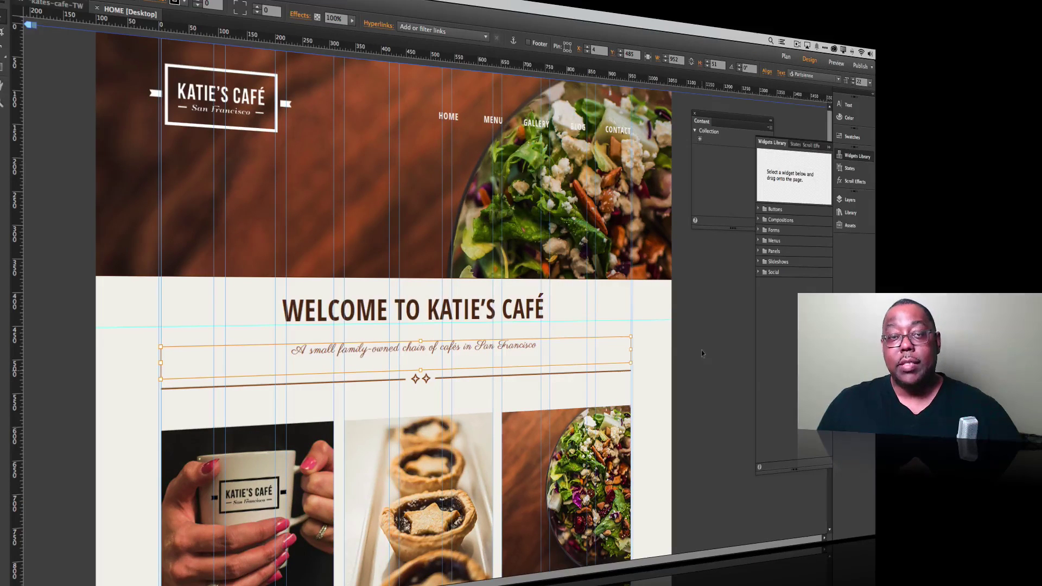
pyautogui.press('super+Tab')
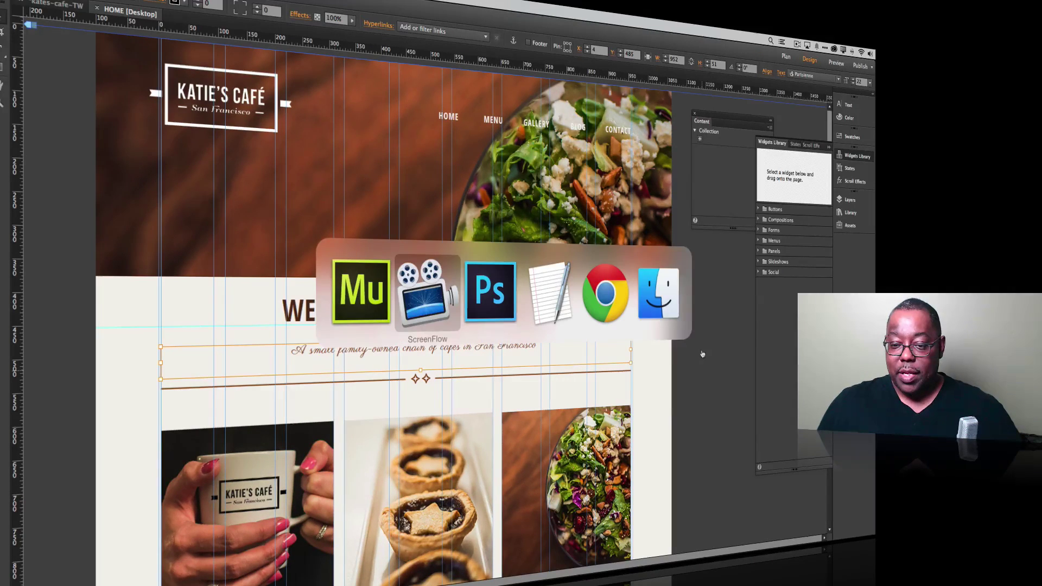
pyautogui.press('super+Tab')
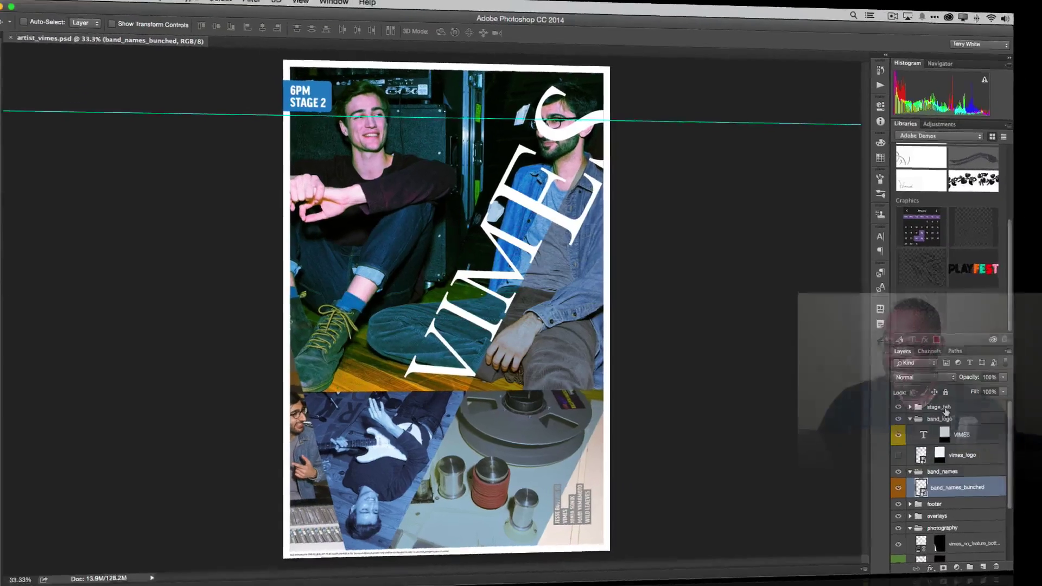
pyautogui.click(942, 408)
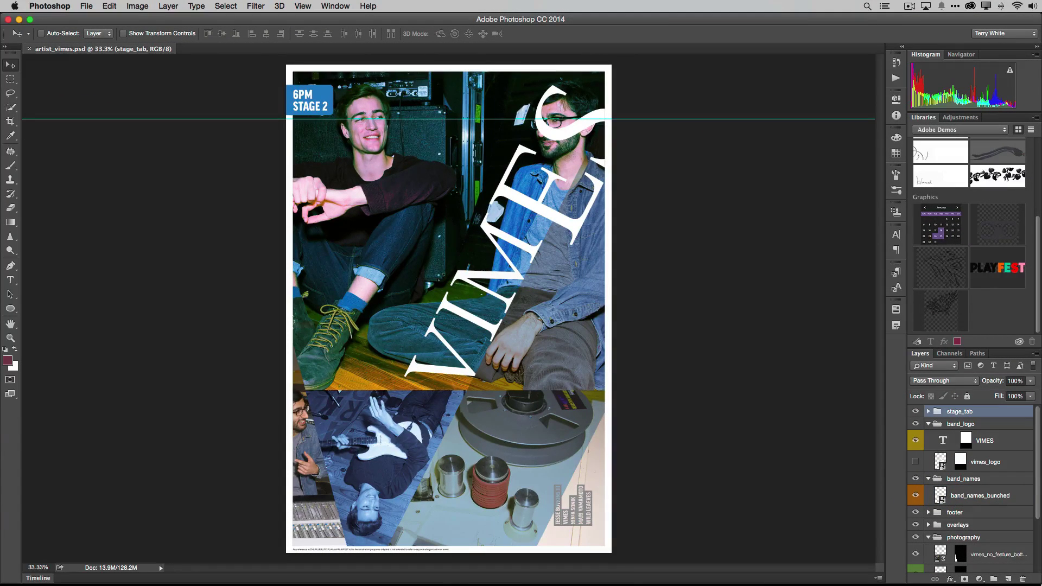
pyautogui.click(1007, 579)
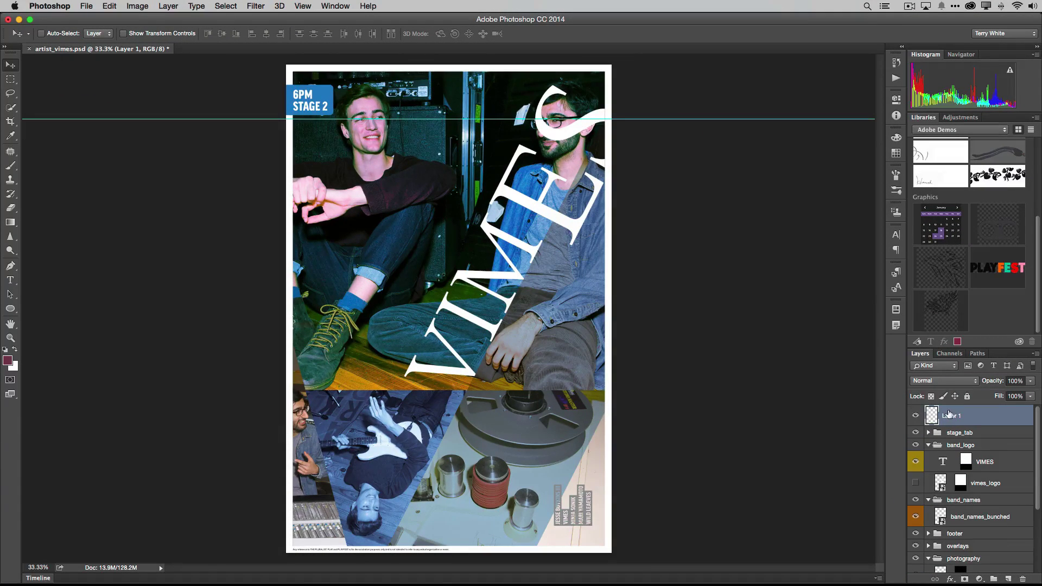
pyautogui.write('Graphic')
pyautogui.press('Return')
# Open the Creative Cloud Market assets and browse the listed items.
pyautogui.click(970, 6)
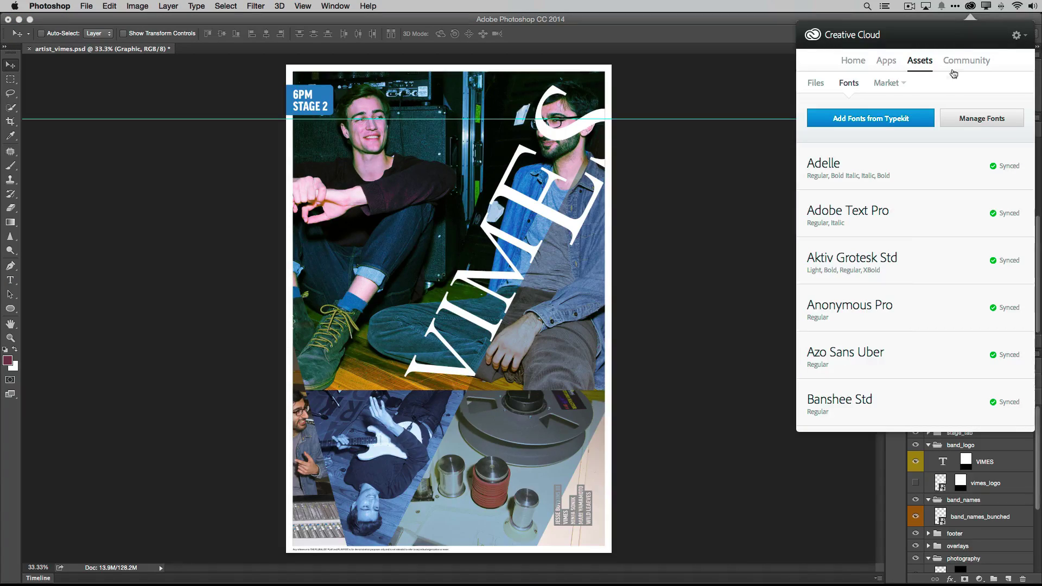
pyautogui.click(883, 85)
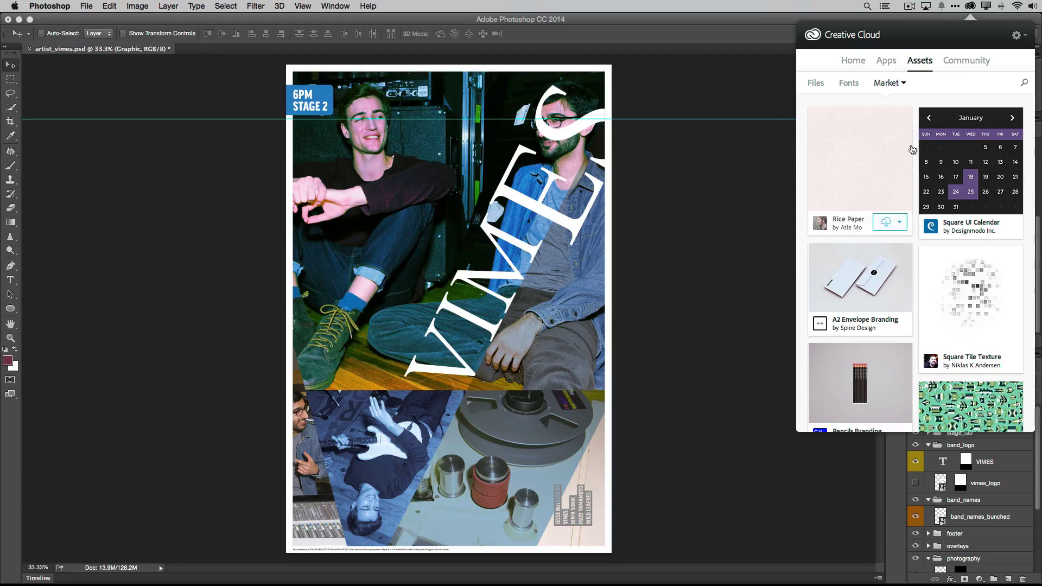
pyautogui.scroll(-5, 946, 164)
pyautogui.scroll(-5, 945, 168)
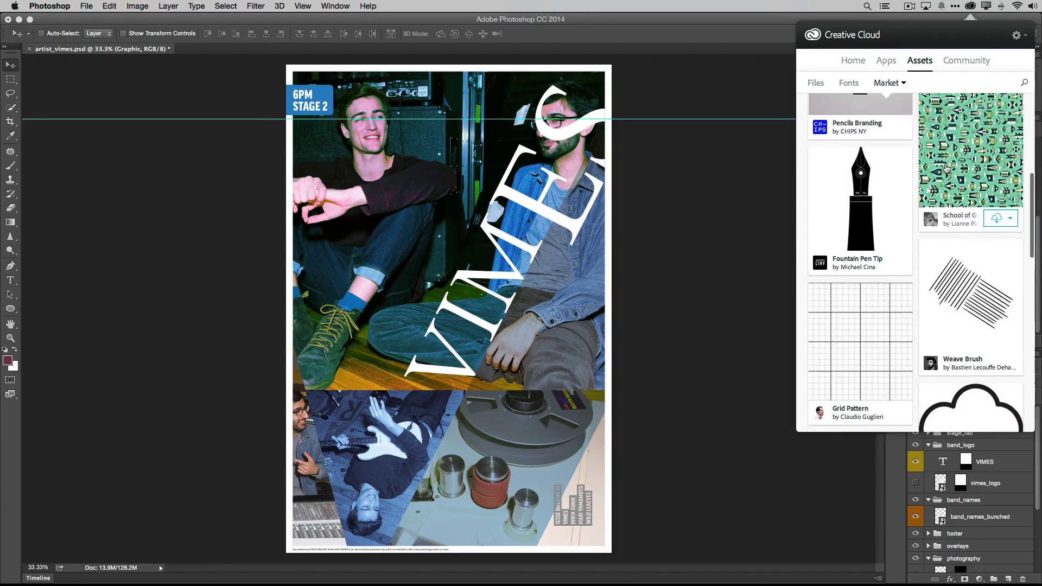
pyautogui.scroll(-6, 946, 168)
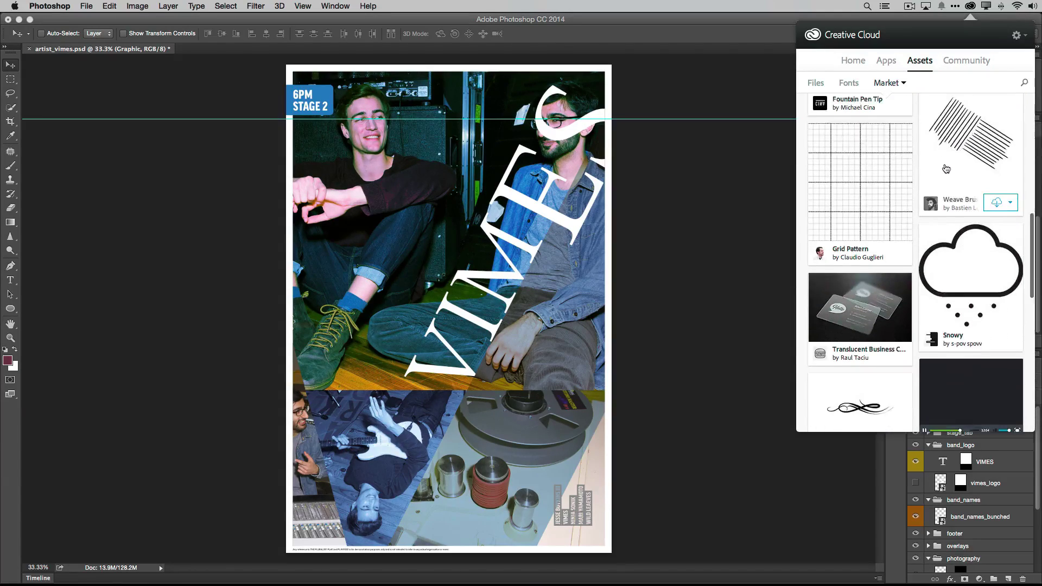
pyautogui.scroll(15, 937, 183)
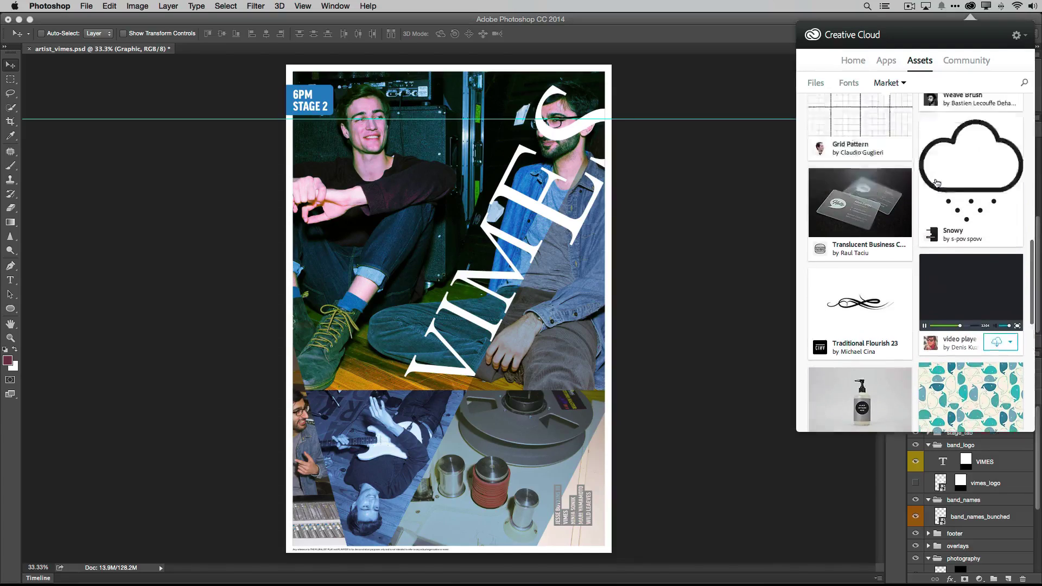
# Search the Market for 'Music' and scroll the results down to the drumsticks graphic.
pyautogui.click(1021, 83)
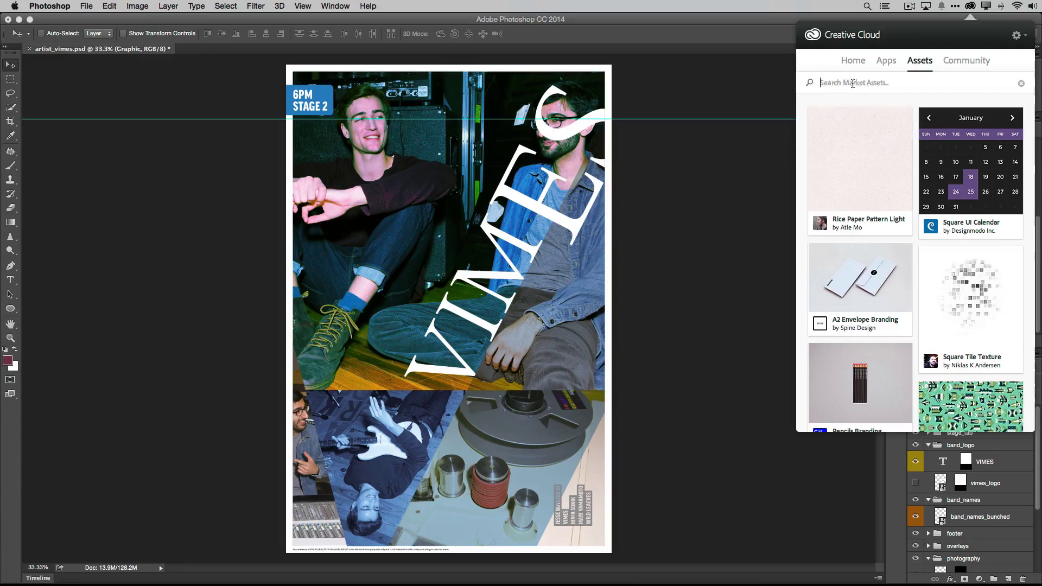
pyautogui.write('Music')
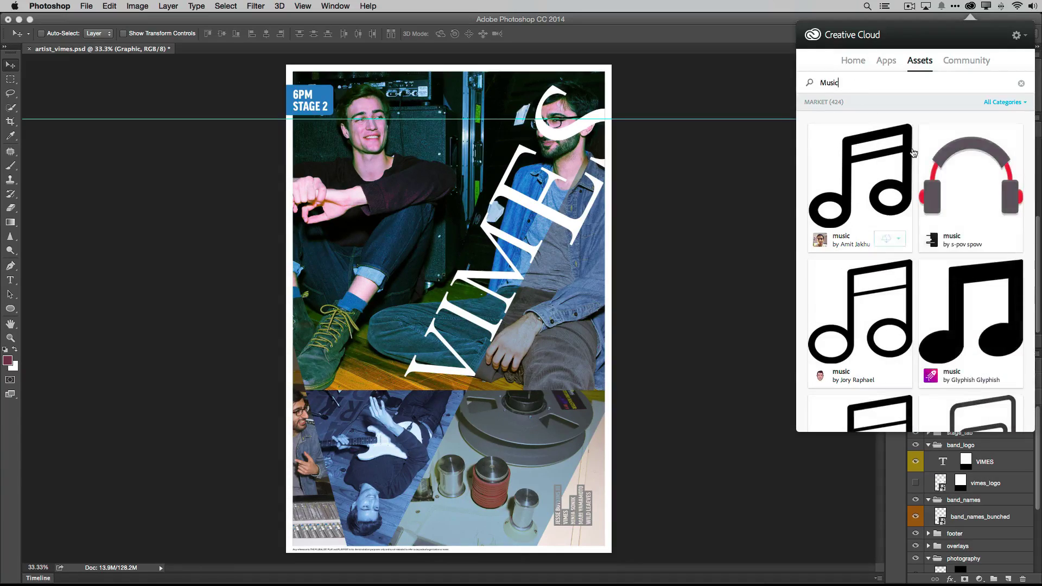
pyautogui.scroll(-5, 935, 162)
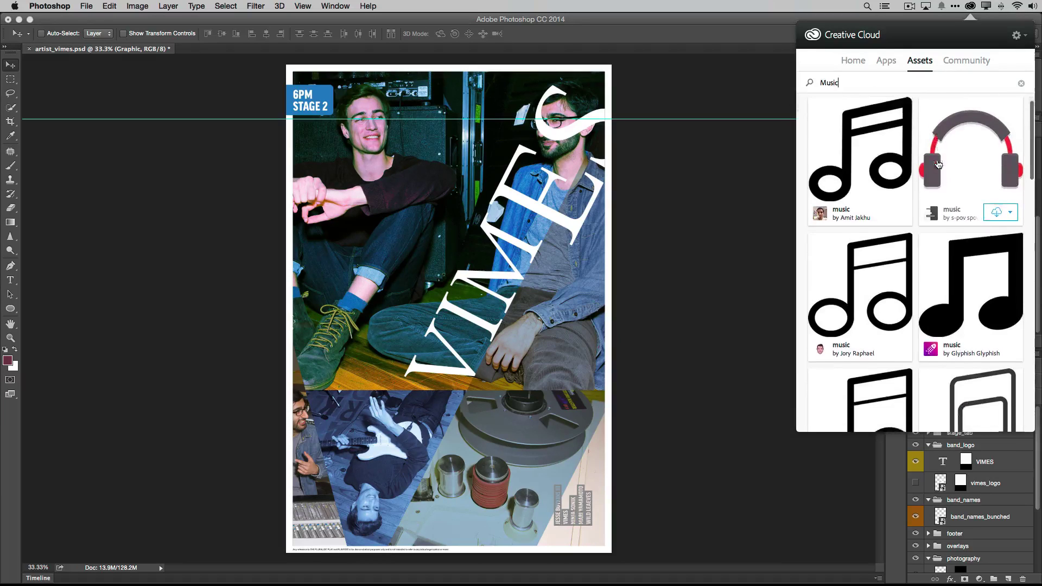
pyautogui.scroll(-10, 938, 165)
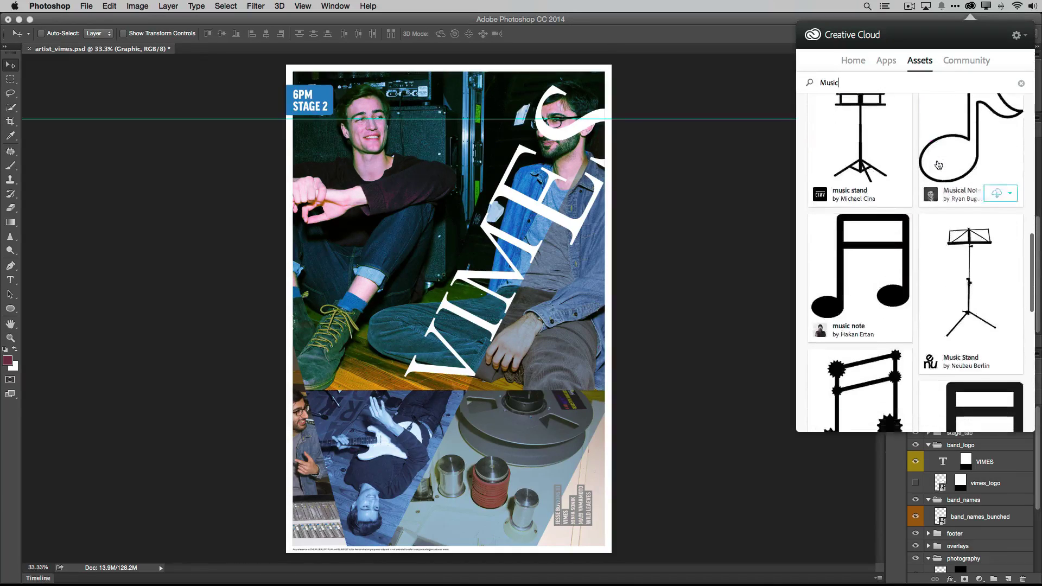
pyautogui.scroll(-10, 938, 164)
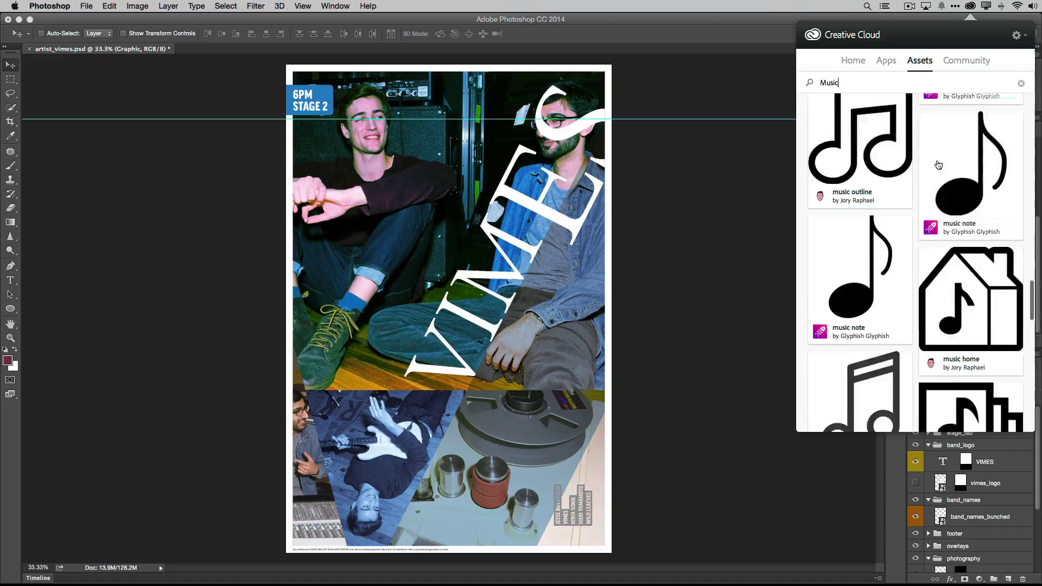
pyautogui.scroll(-10, 937, 164)
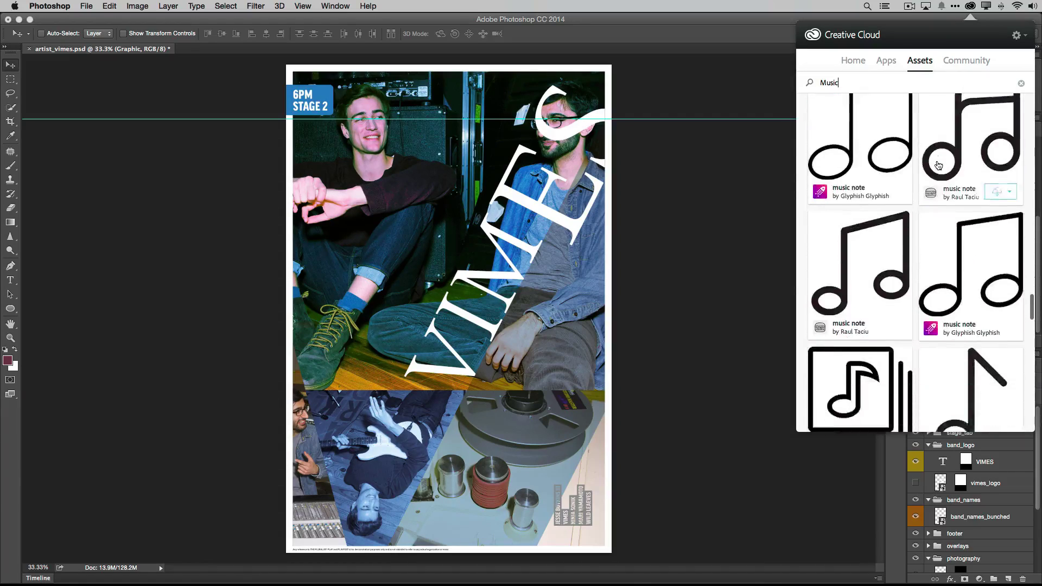
pyautogui.scroll(-10, 938, 165)
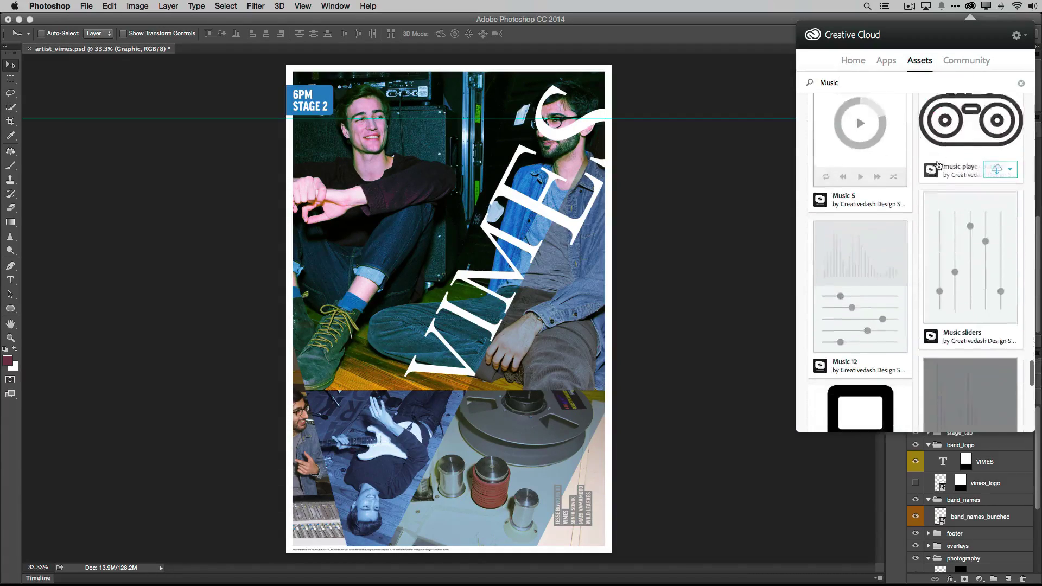
pyautogui.scroll(-5, 938, 165)
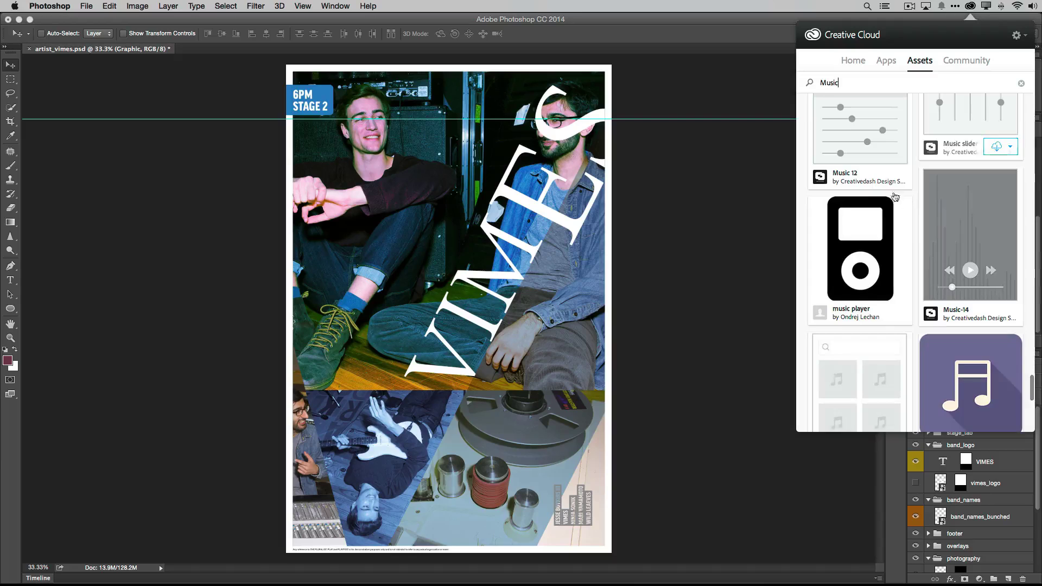
pyautogui.scroll(-10, 907, 210)
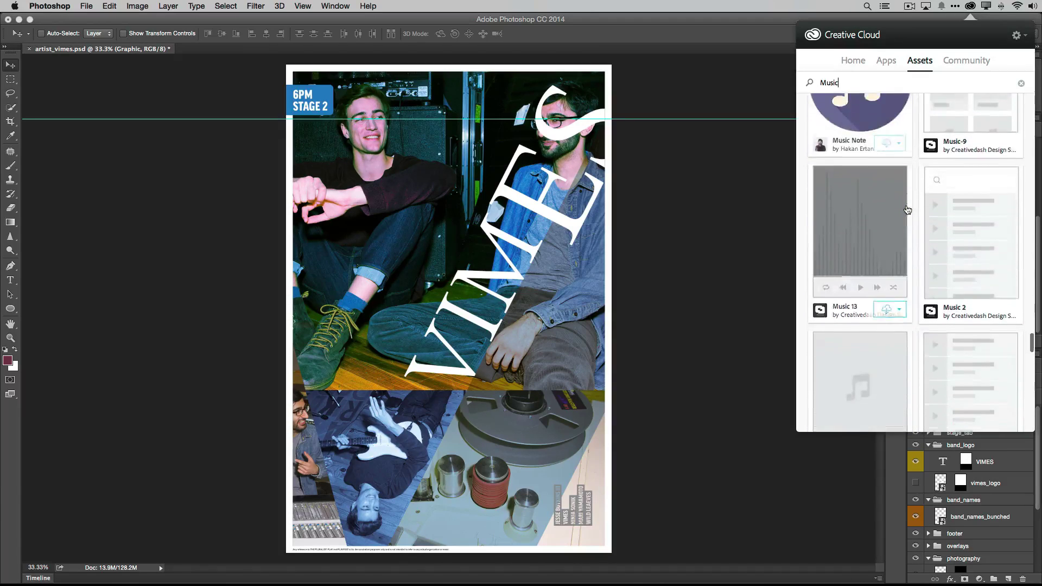
pyautogui.scroll(-1, 907, 210)
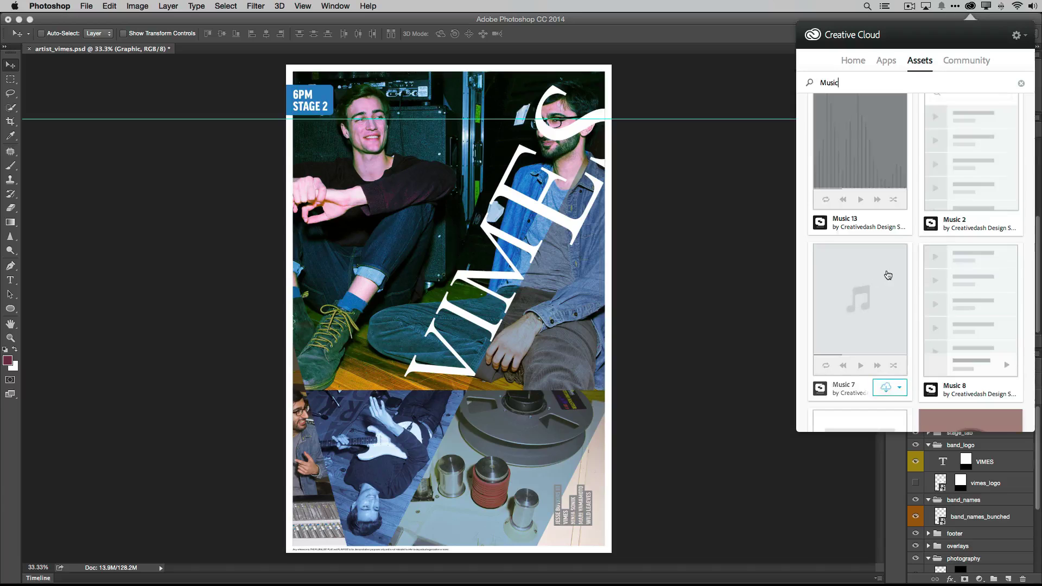
pyautogui.scroll(-5, 888, 275)
pyautogui.scroll(-7, 888, 275)
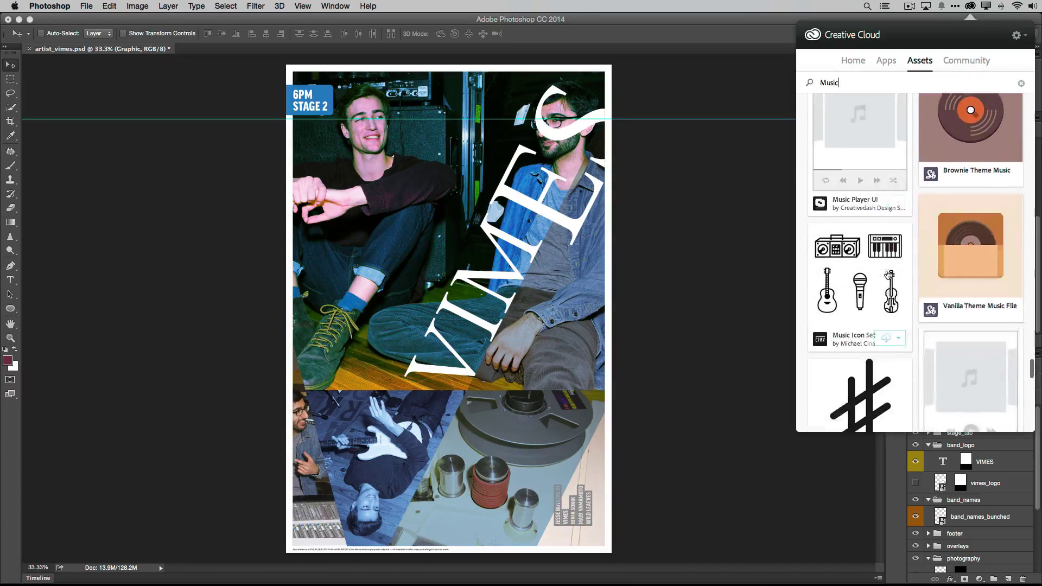
pyautogui.scroll(-10, 888, 275)
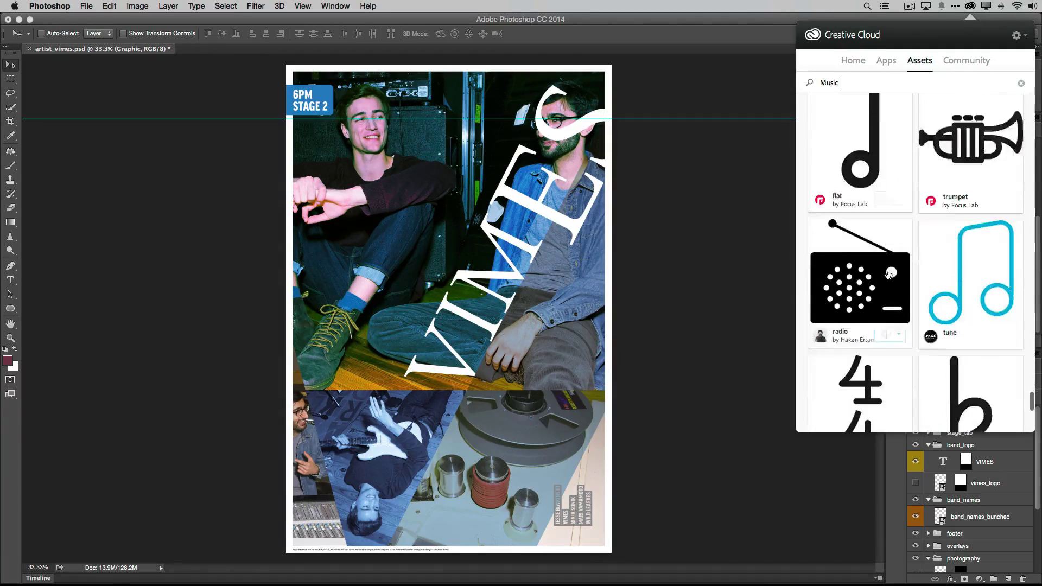
pyautogui.scroll(-18, 888, 275)
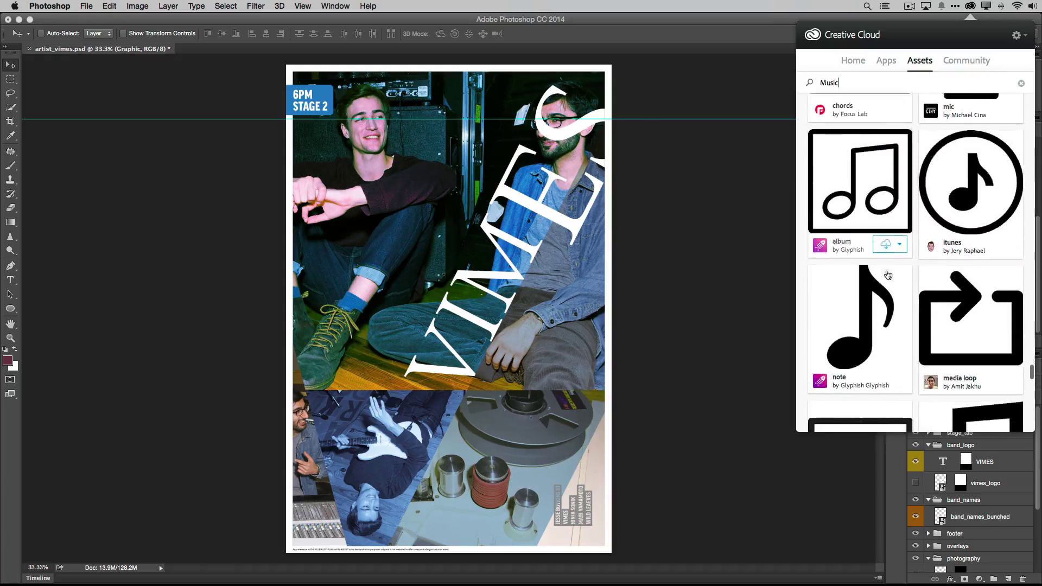
pyautogui.scroll(-10, 888, 275)
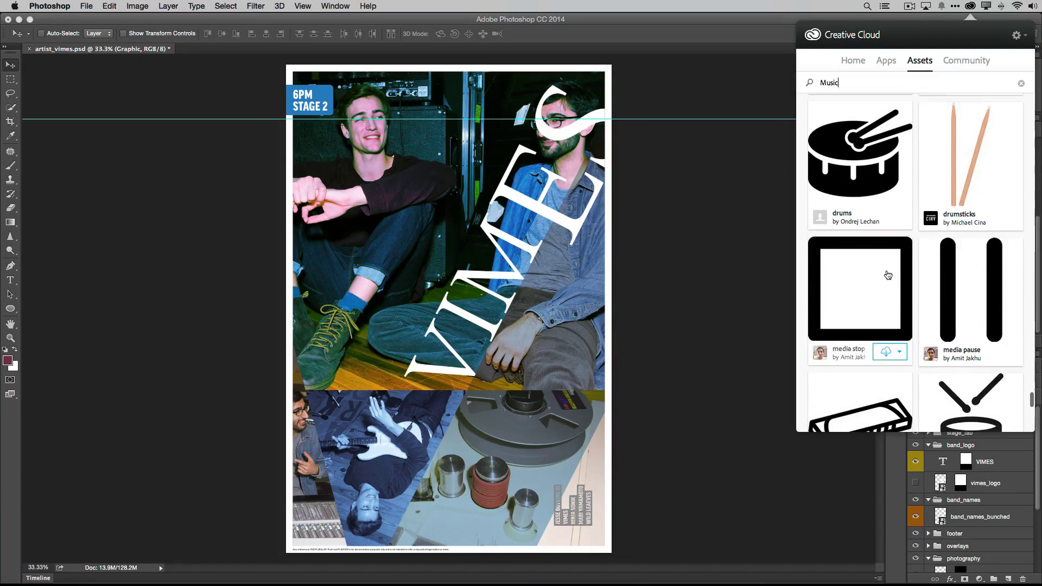
pyautogui.scroll(1, 888, 274)
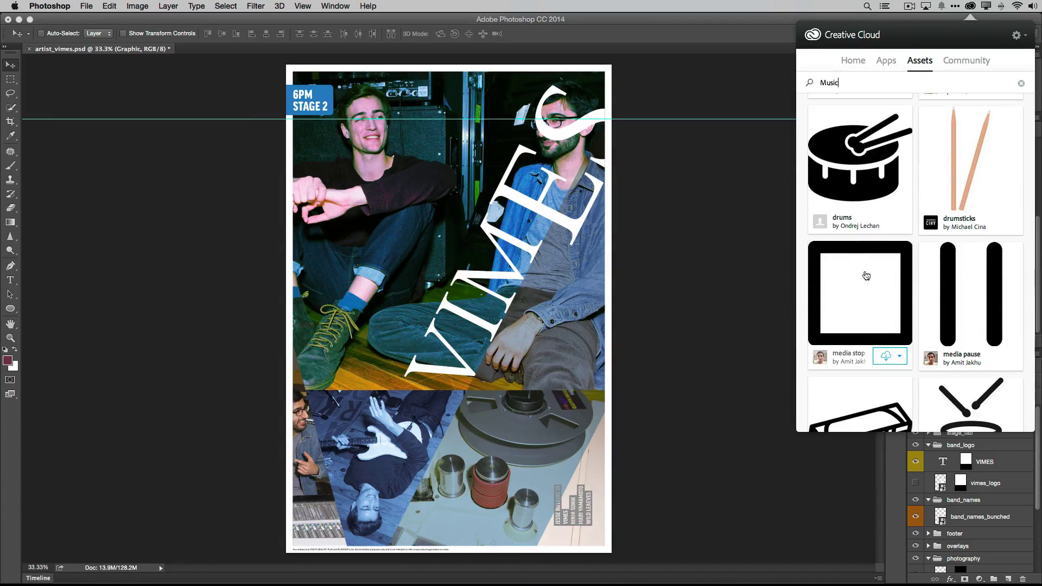
pyautogui.moveTo(984, 218)
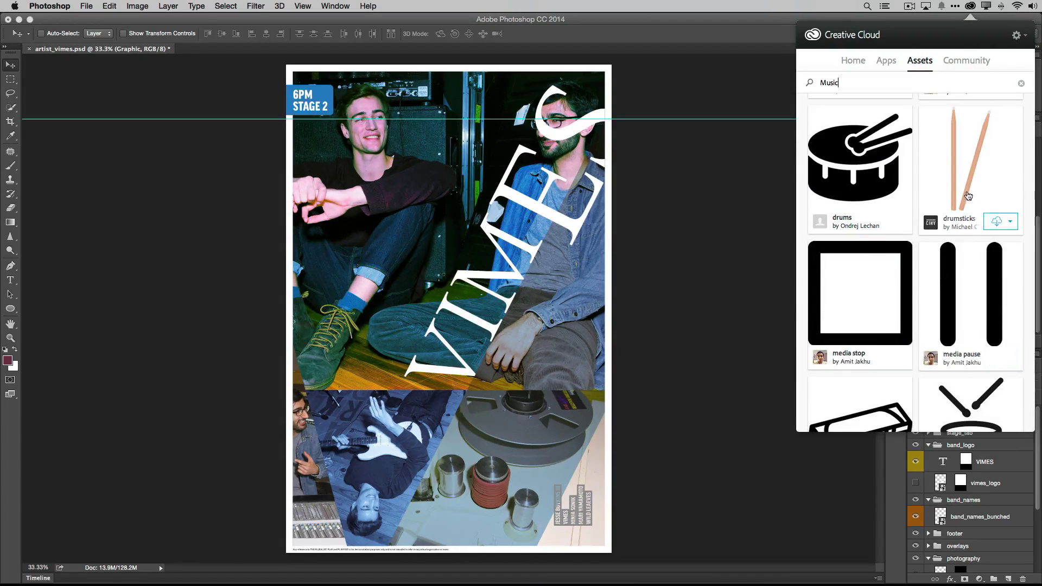
# Save the drumsticks Market asset into the Adobe Demos library and close the Creative Cloud popover.
pyautogui.click(1000, 223)
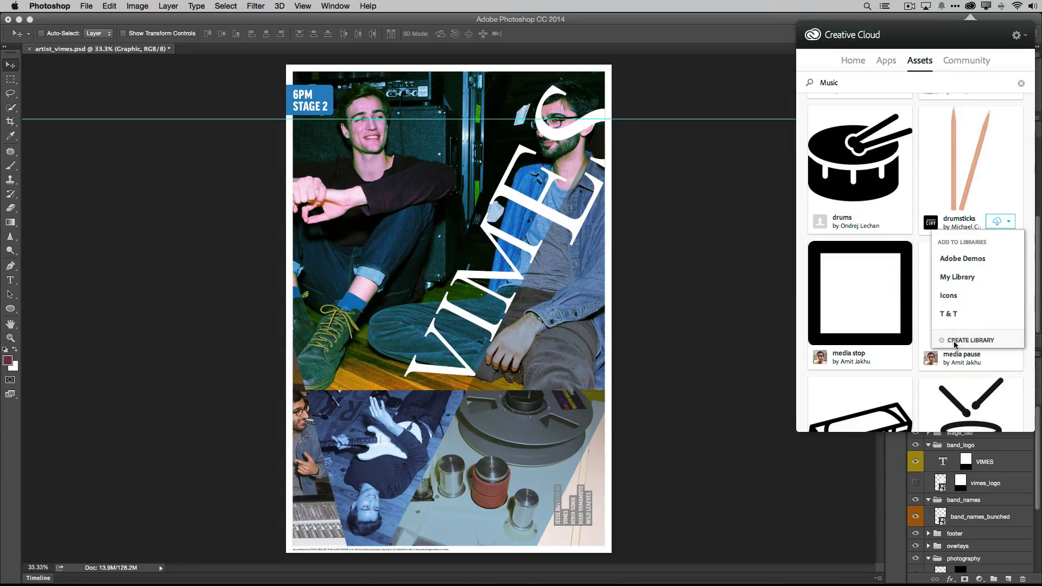
pyautogui.click(962, 261)
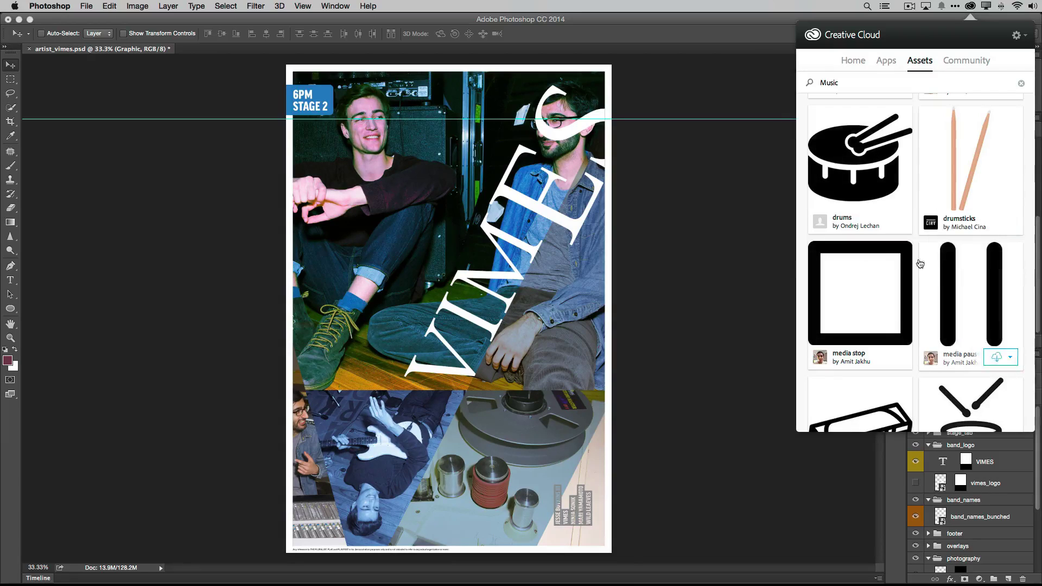
pyautogui.click(754, 236)
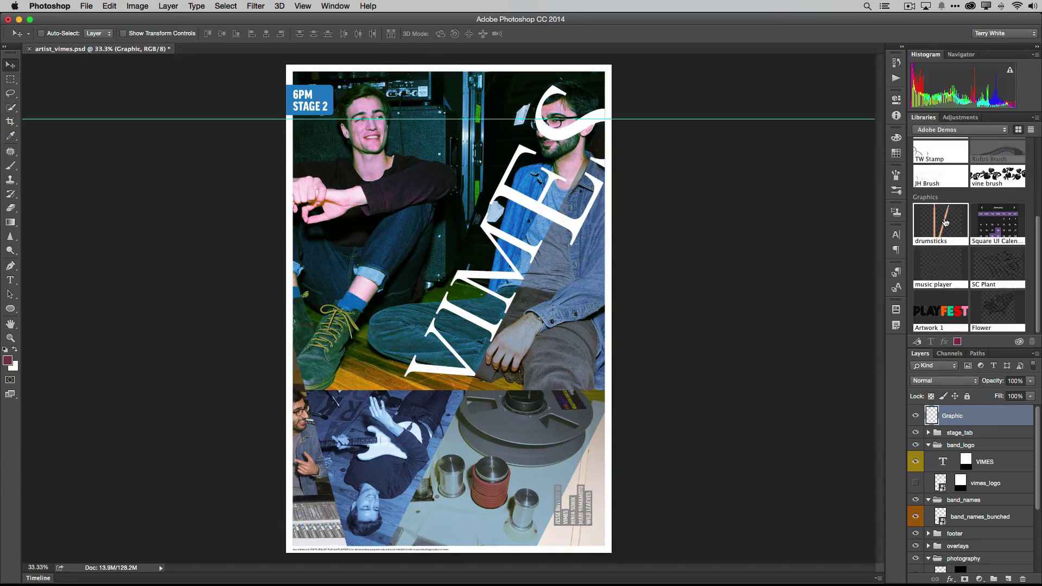
# Place the drumsticks on the poster, shrink it, rotate it about -68.85°, and move it below VIMES.
pyautogui.moveTo(944, 222); pyautogui.dragTo(464, 216)
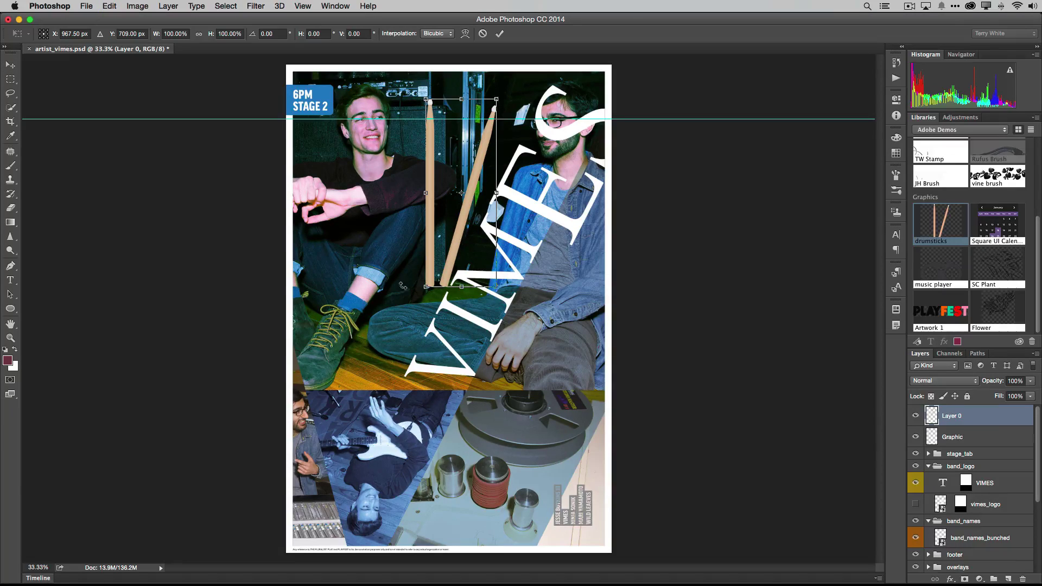
pyautogui.moveTo(427, 287); pyautogui.dragTo(476, 187)
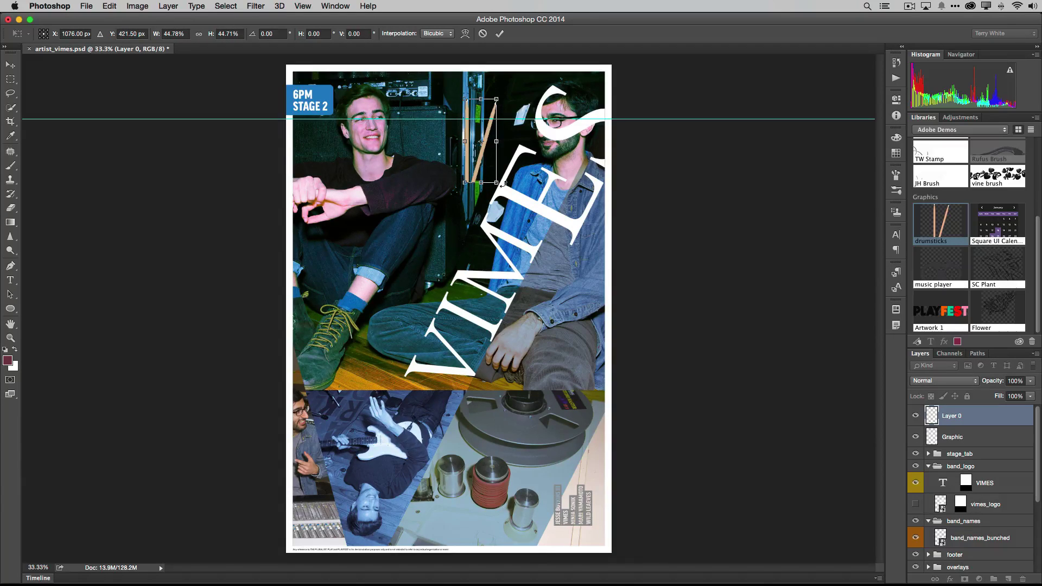
pyautogui.moveTo(502, 186); pyautogui.dragTo(470, 277)
pyautogui.moveTo(486, 321); pyautogui.dragTo(459, 364)
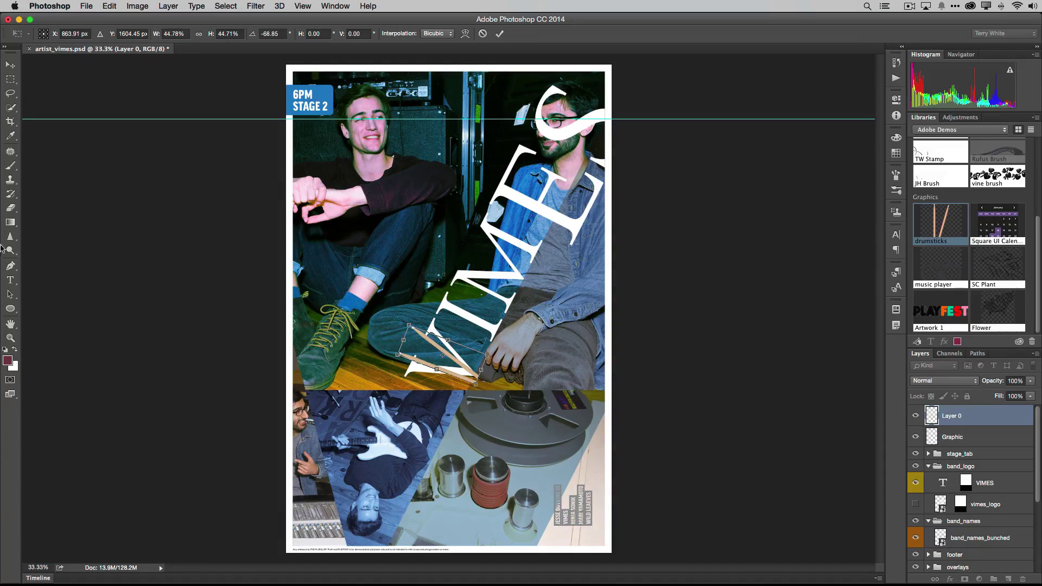
pyautogui.click(11, 280)
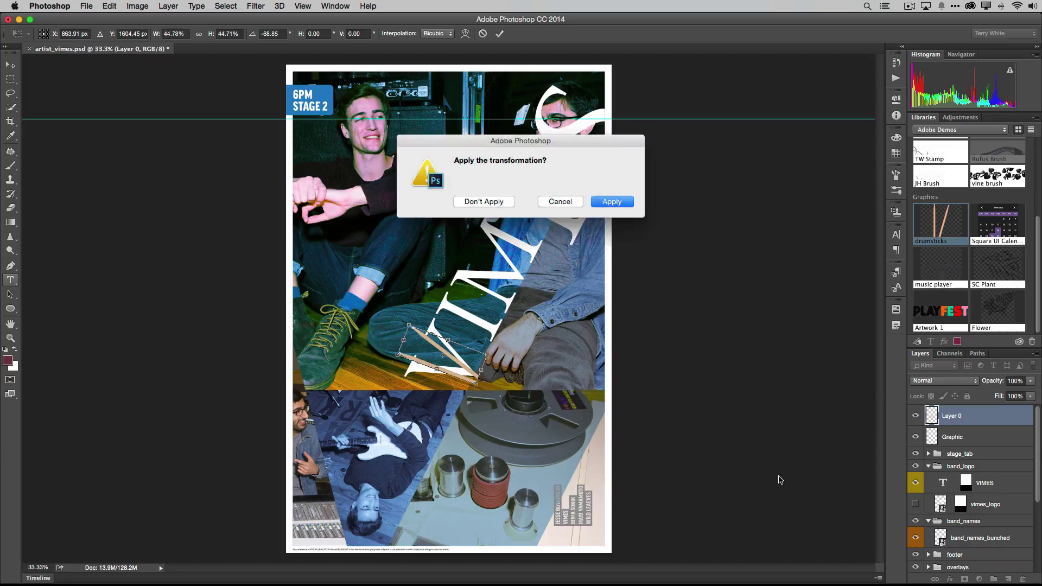
# Apply the drumsticks transform and slide the VIMES title text higher along its curved path.
pyautogui.click(610, 202)
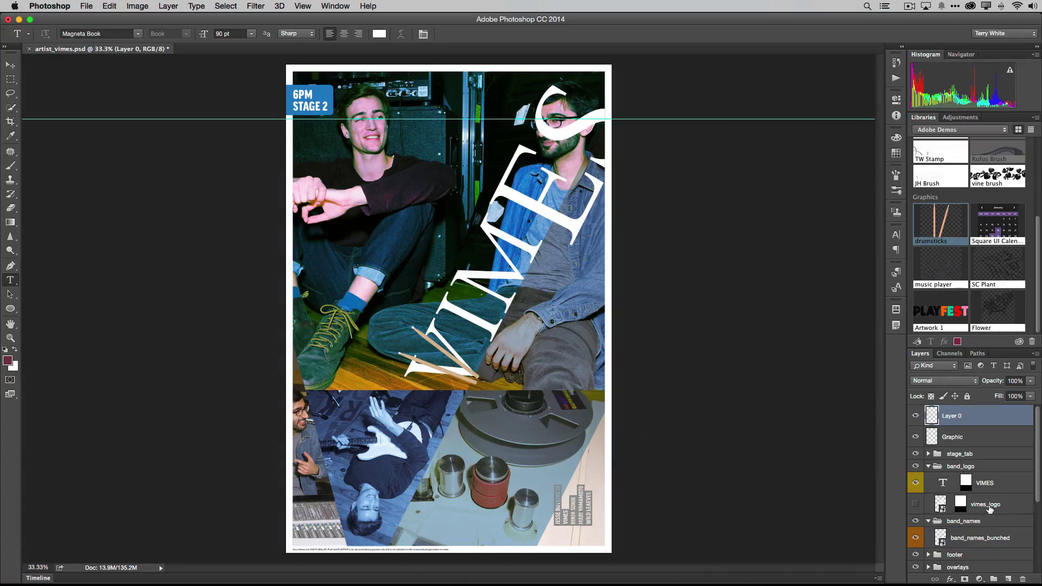
pyautogui.click(987, 485)
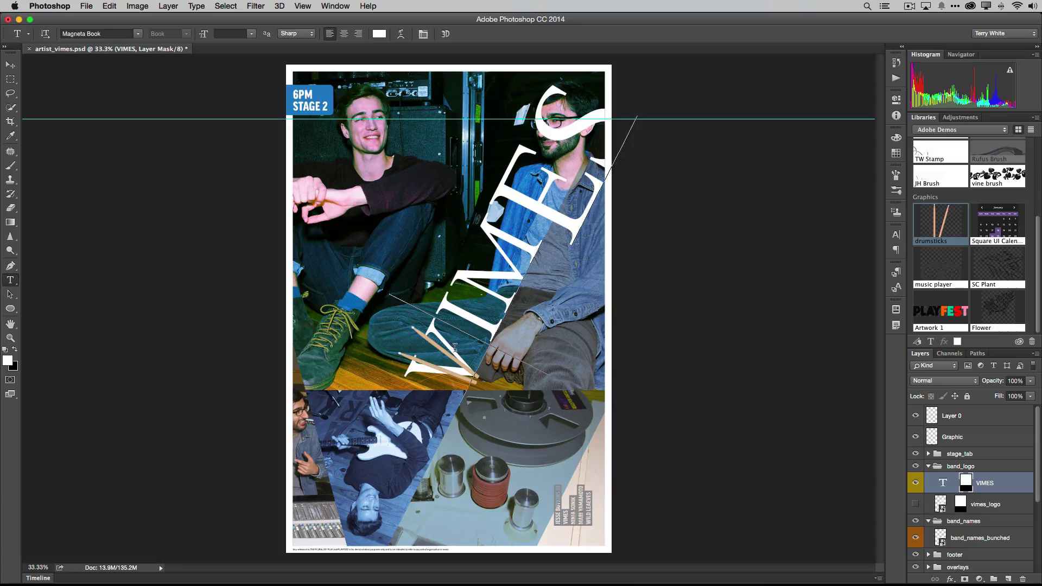
pyautogui.moveTo(464, 340); pyautogui.dragTo(476, 377)
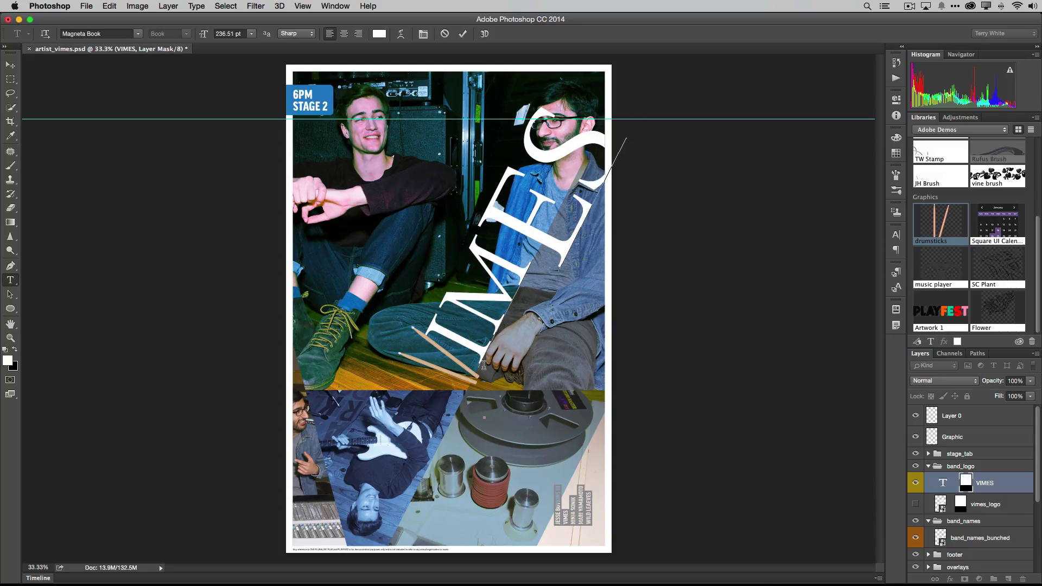
pyautogui.moveTo(484, 365); pyautogui.dragTo(228, 138)
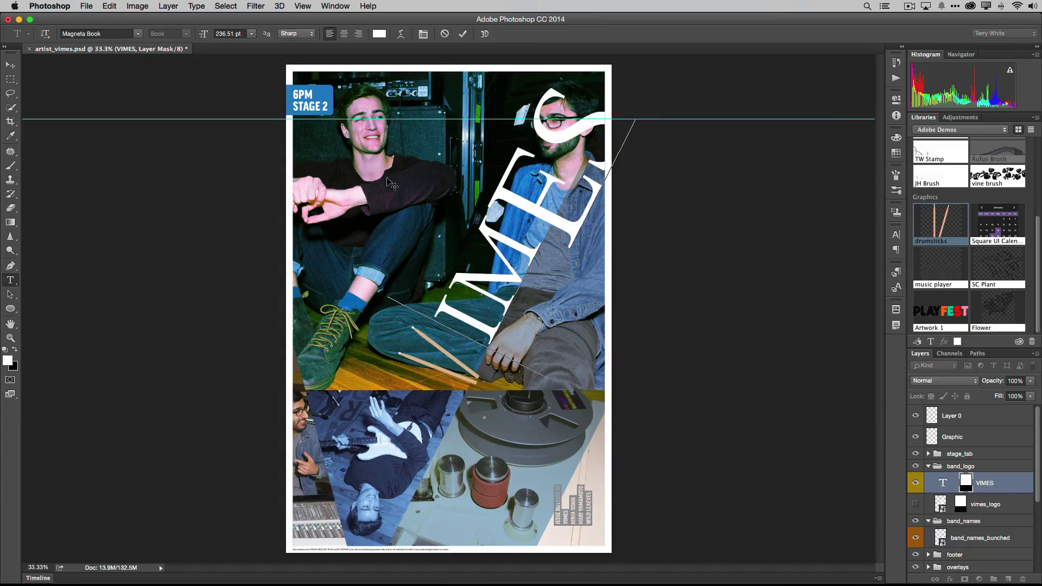
pyautogui.click(10, 65)
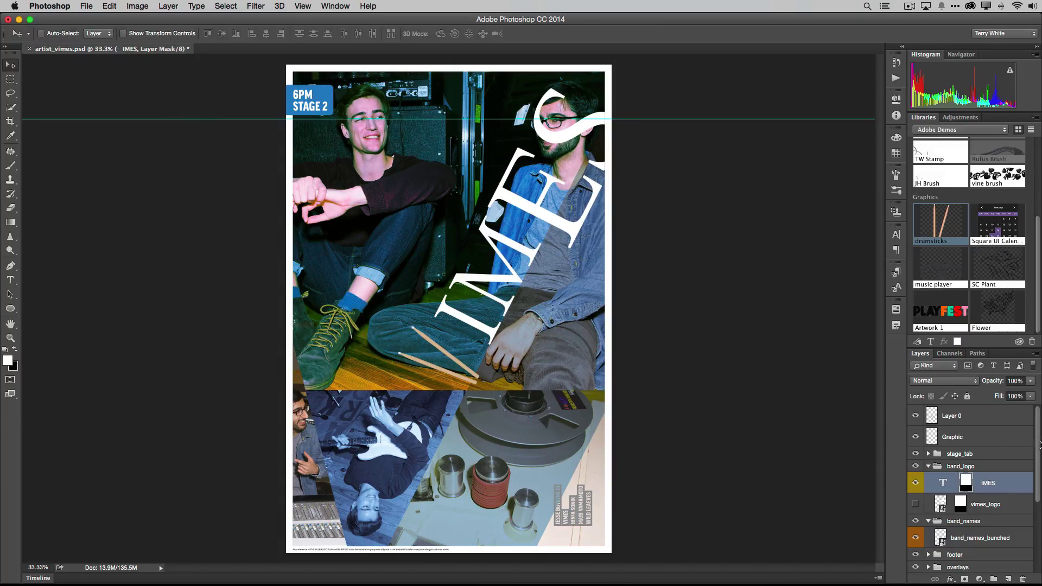
pyautogui.click(967, 437)
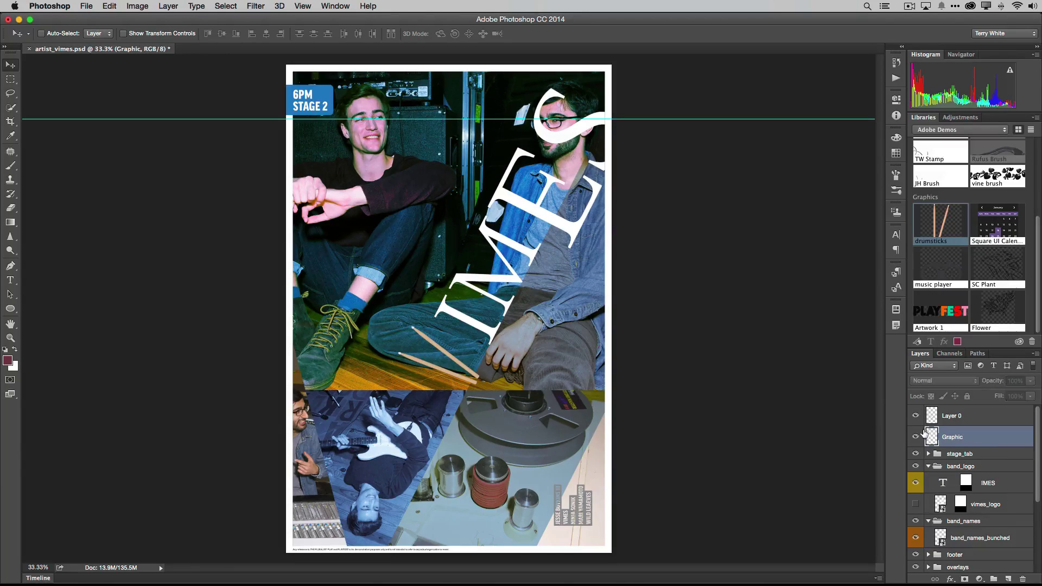
# Delete the empty Graphic layer and rename Layer 0 to Drumsticks.
pyautogui.click(963, 416)
pyautogui.moveTo(968, 438); pyautogui.dragTo(1022, 580)
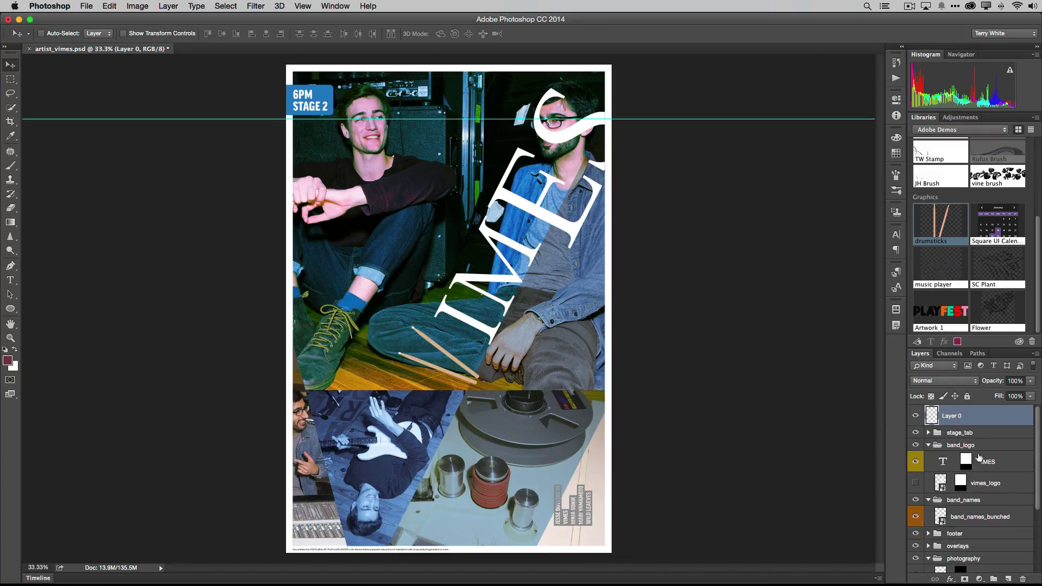
pyautogui.doubleClick(955, 416)
pyautogui.write('Drumsticks')
pyautogui.press('Return')
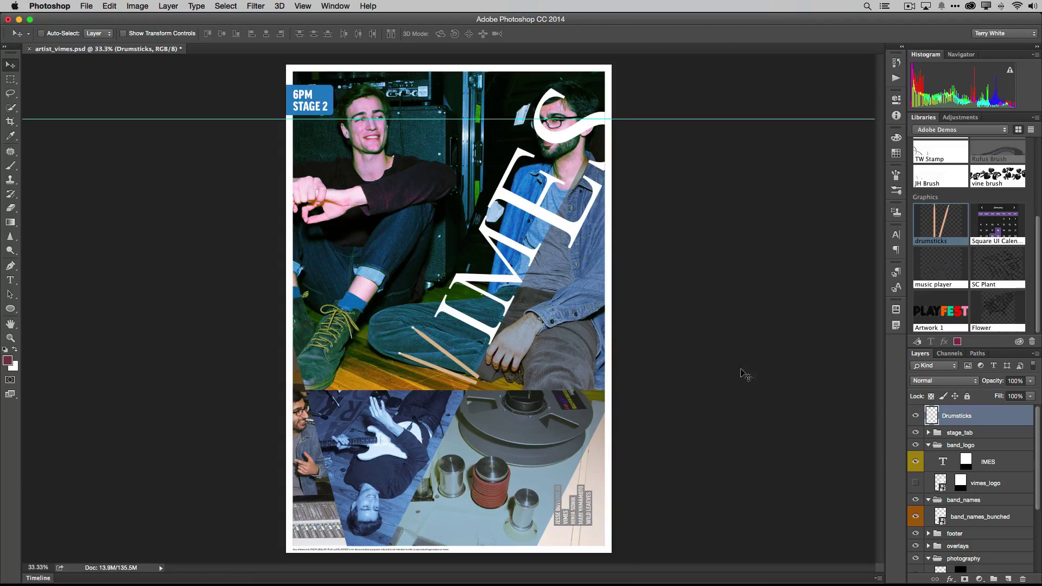
# Nudge the drumsticks upward and scale them to about 123.5% as the V before IMES.
pyautogui.moveTo(478, 380); pyautogui.dragTo(469, 362)
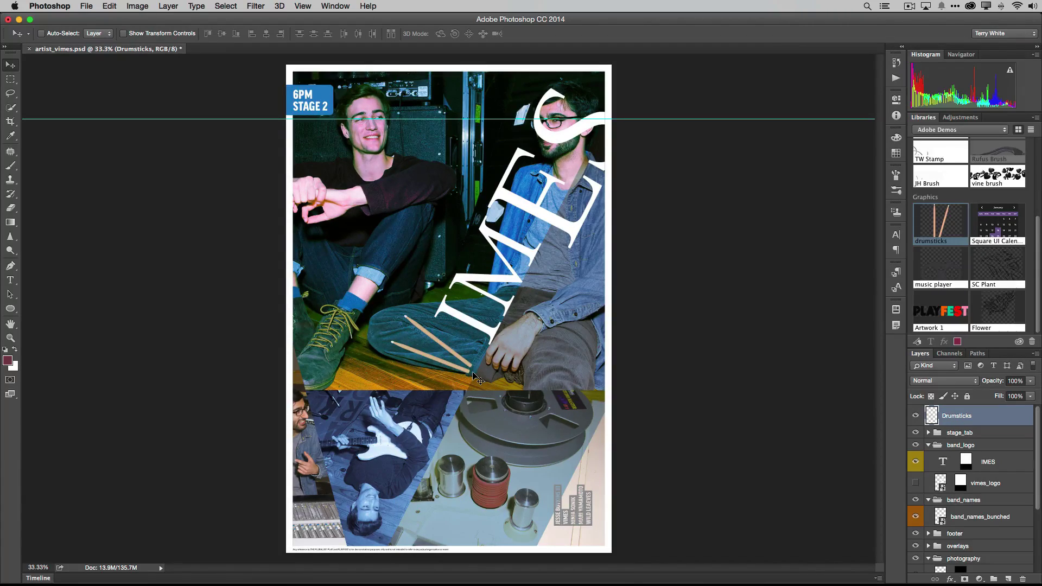
pyautogui.press('super')
pyautogui.press('super+t')
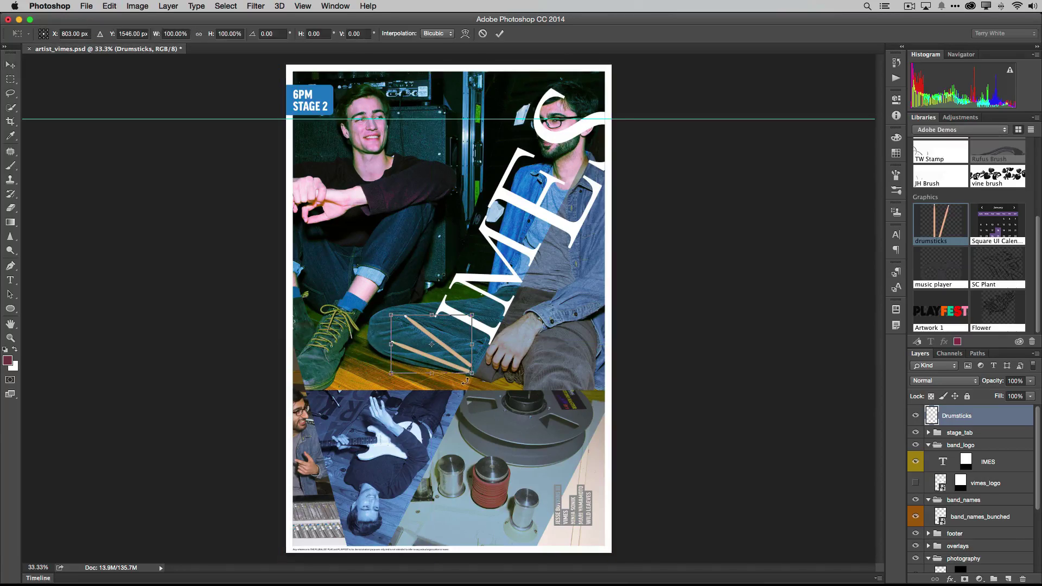
pyautogui.moveTo(472, 374)
pyautogui.mouseDown()
pyautogui.moveTo(482, 397)
pyautogui.moveTo(490, 383)
pyautogui.moveTo(476, 371)
pyautogui.mouseUp()
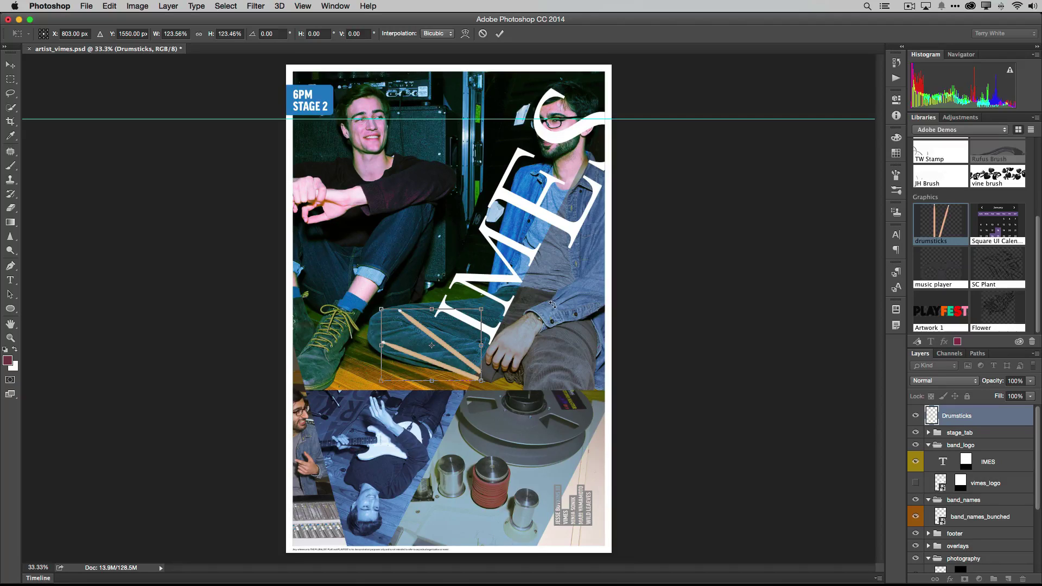
pyautogui.click(499, 34)
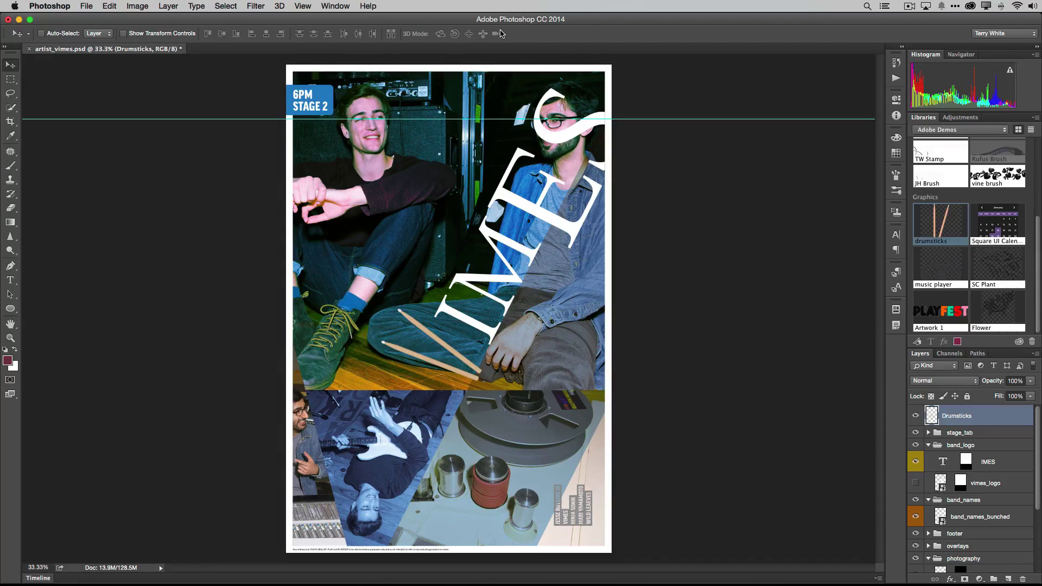